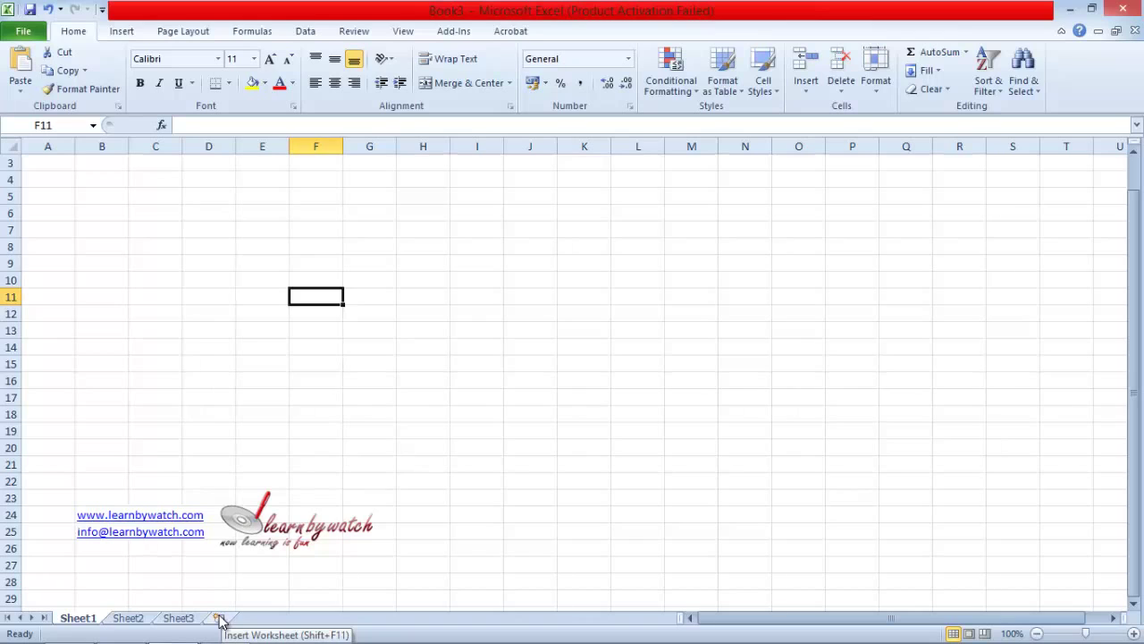
- Add a new worksheet after Sheet3 and insert another worksheet directly before the added one
left_click(219, 618)
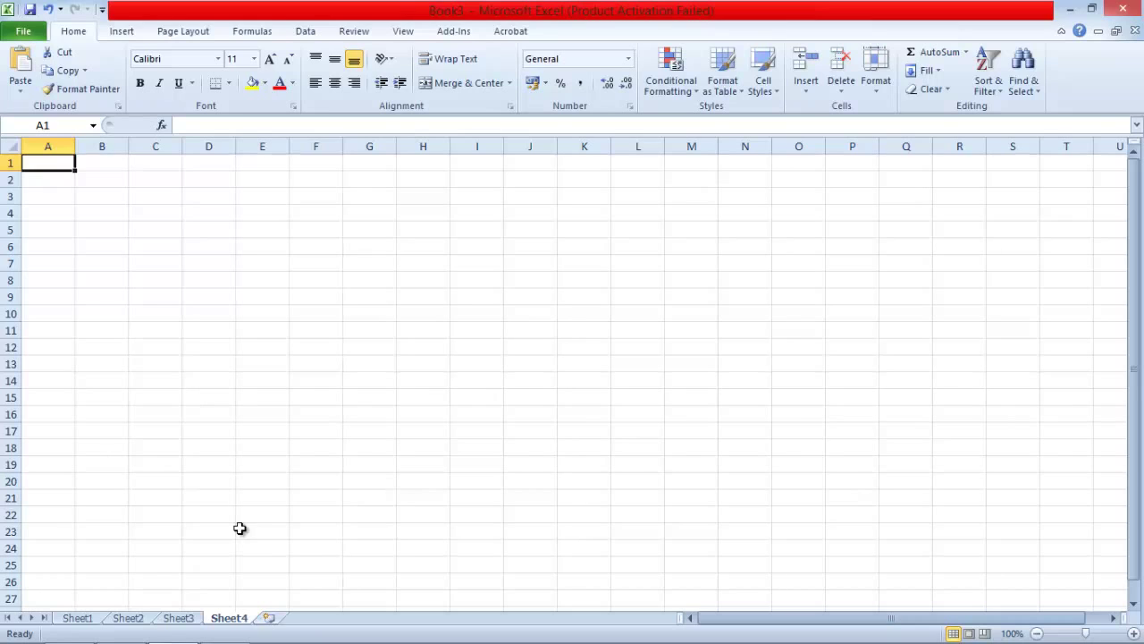
right_click(240, 617)
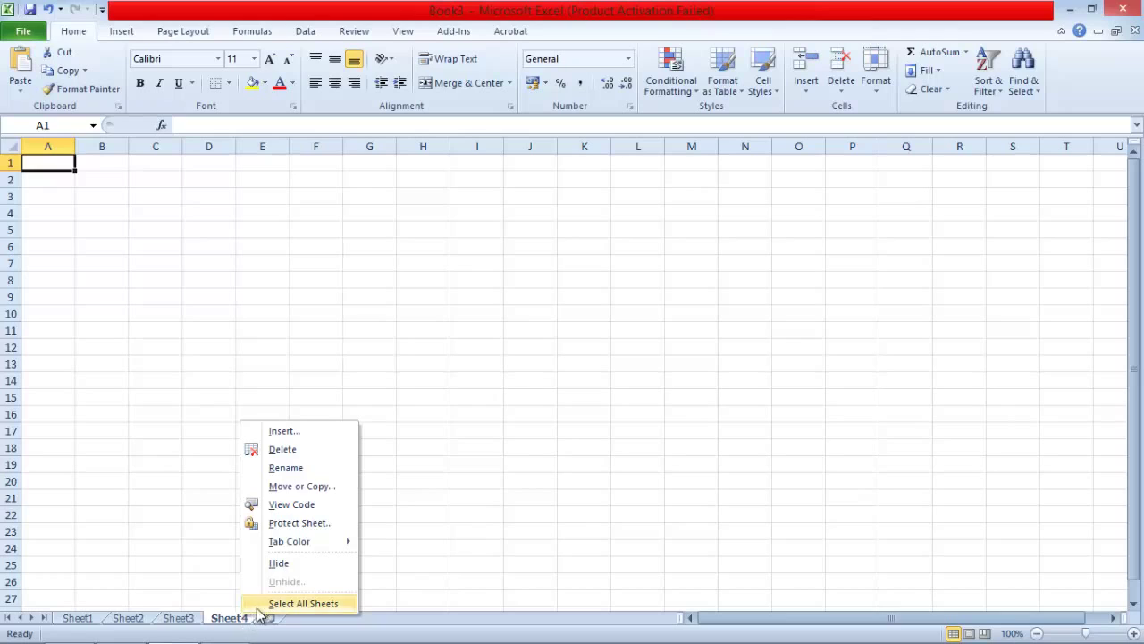
left_click(307, 430)
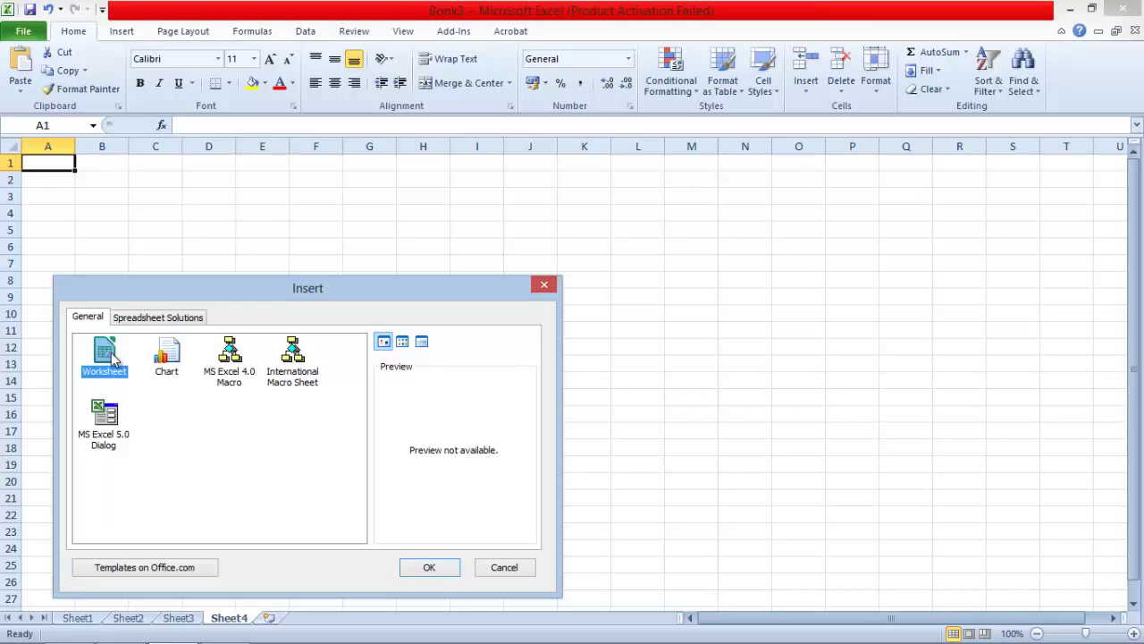
left_click(431, 570)
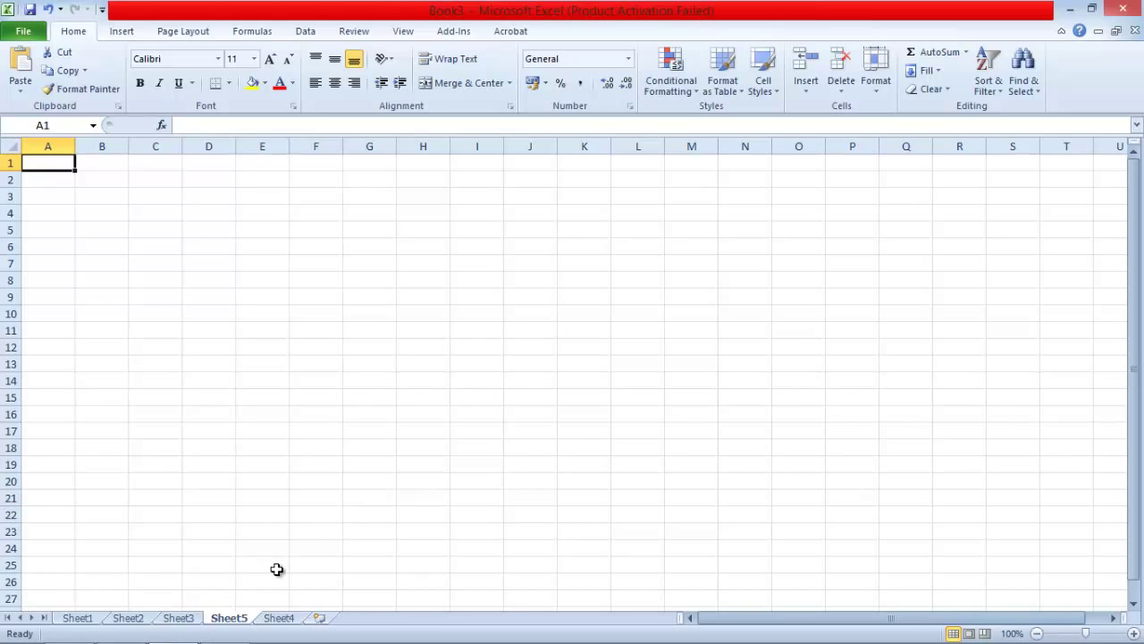
- Insert one more worksheet directly before Sheet4
left_click(286, 618)
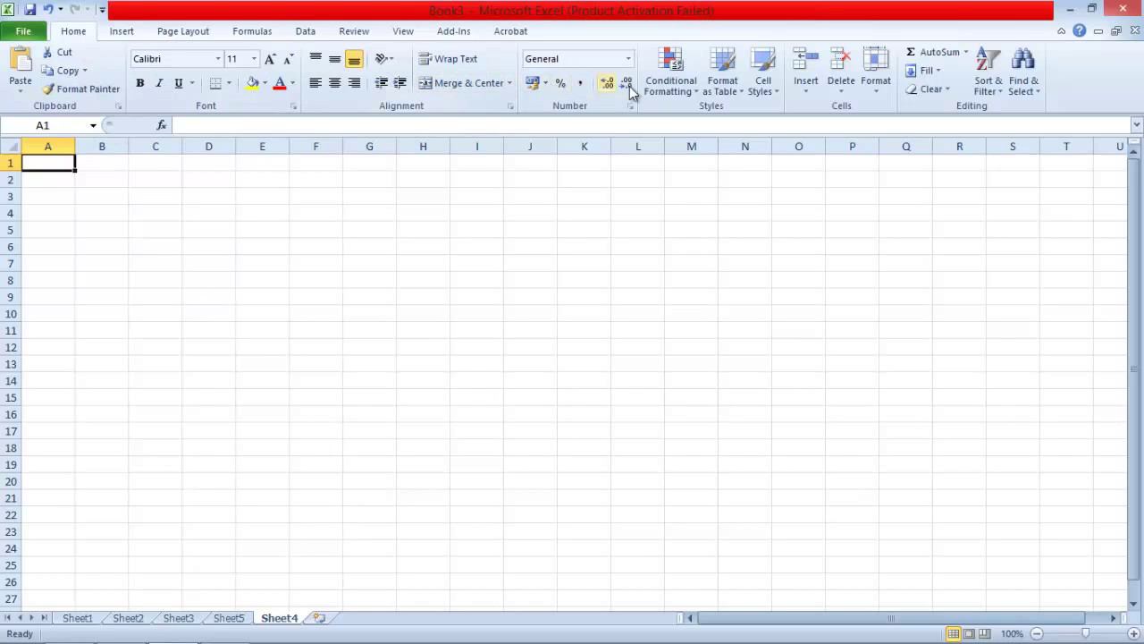
left_click(809, 93)
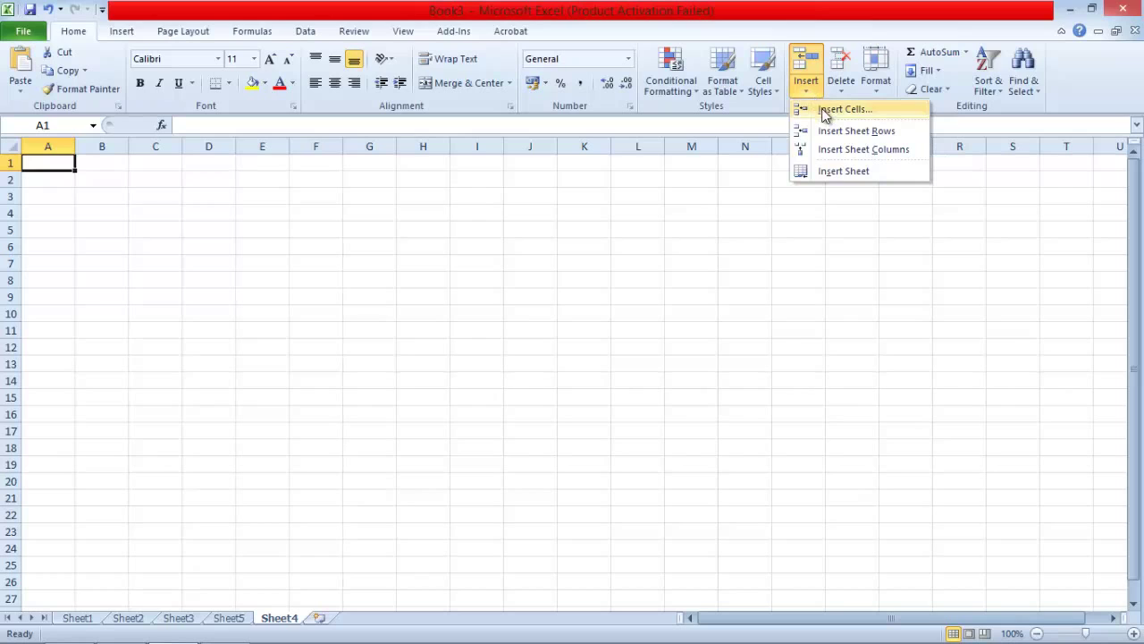
left_click(837, 172)
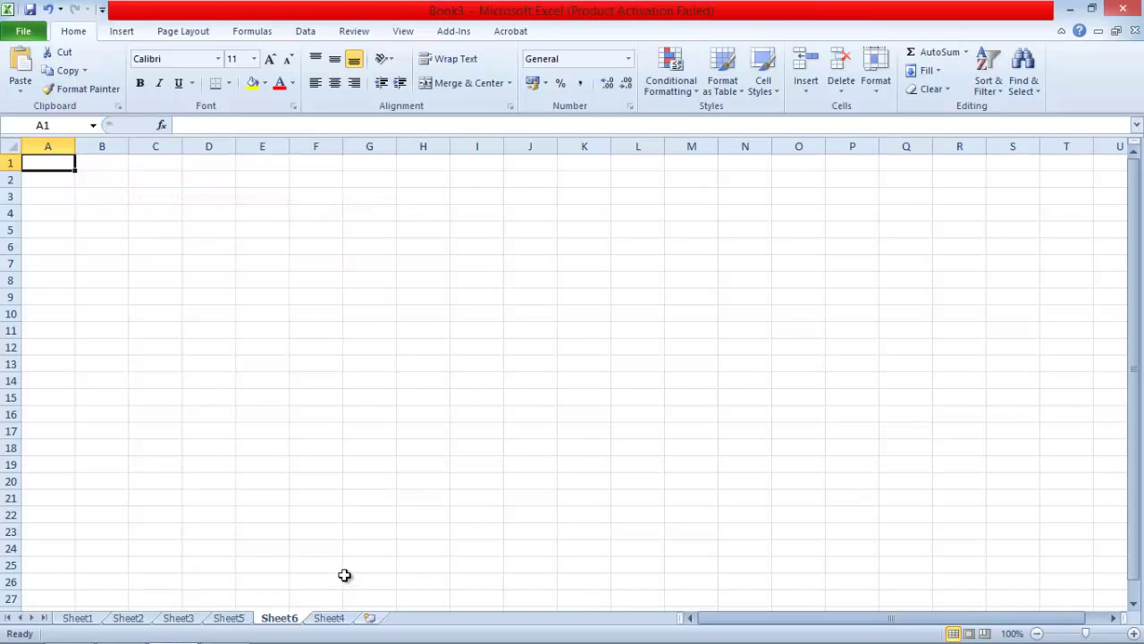
- Rename Sheet1 with a person's first name followed by the word "data"
double_click(77, 618)
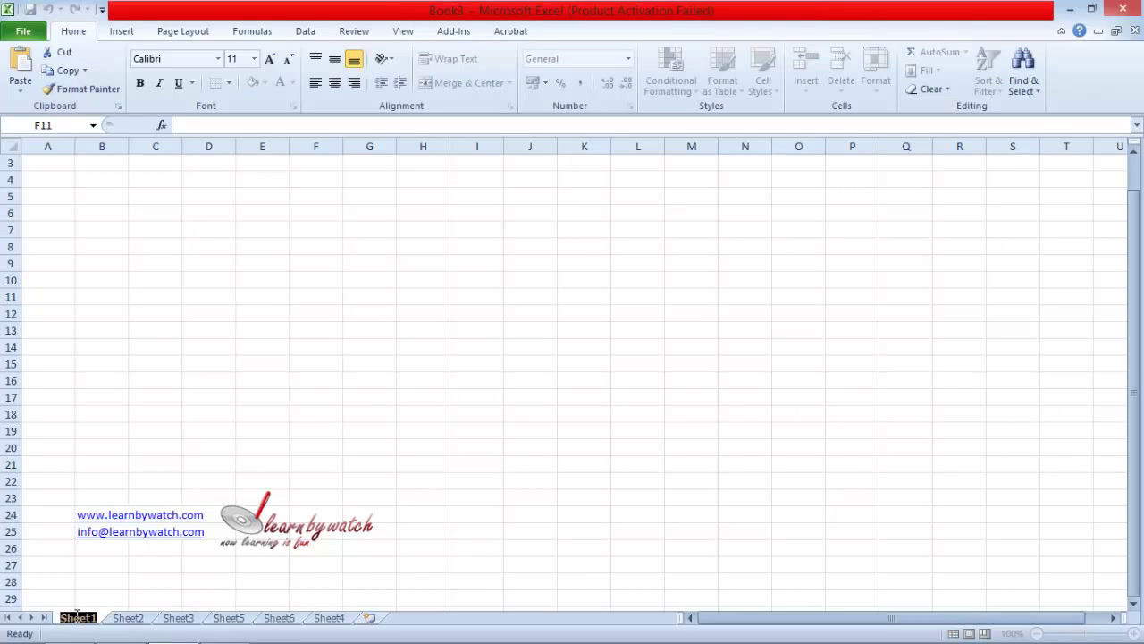
type("sau")
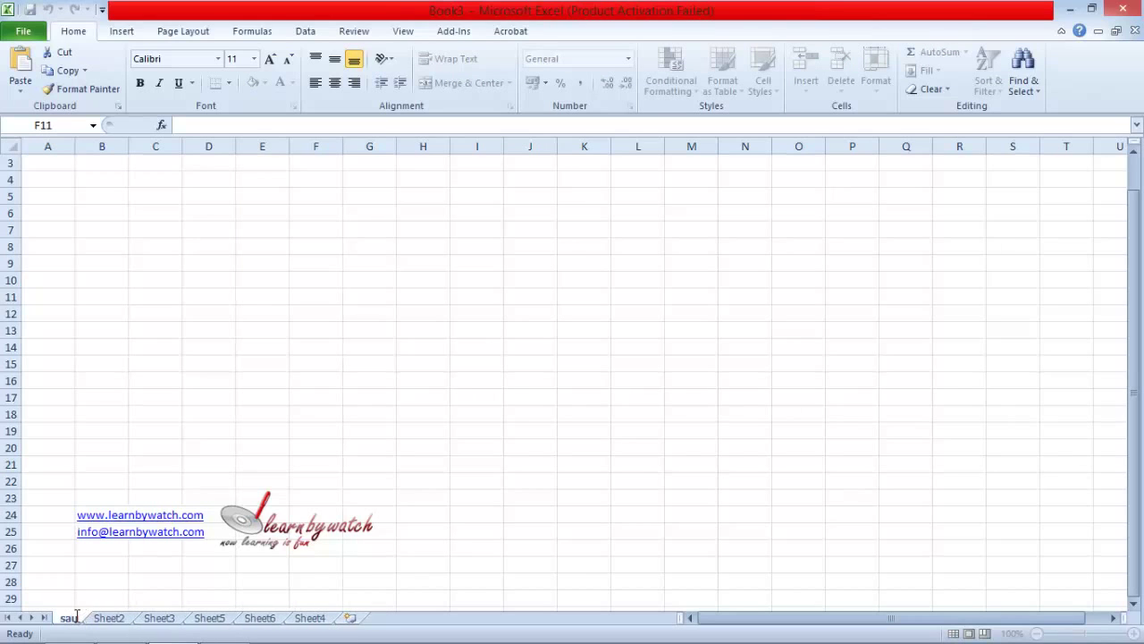
type("rabh")
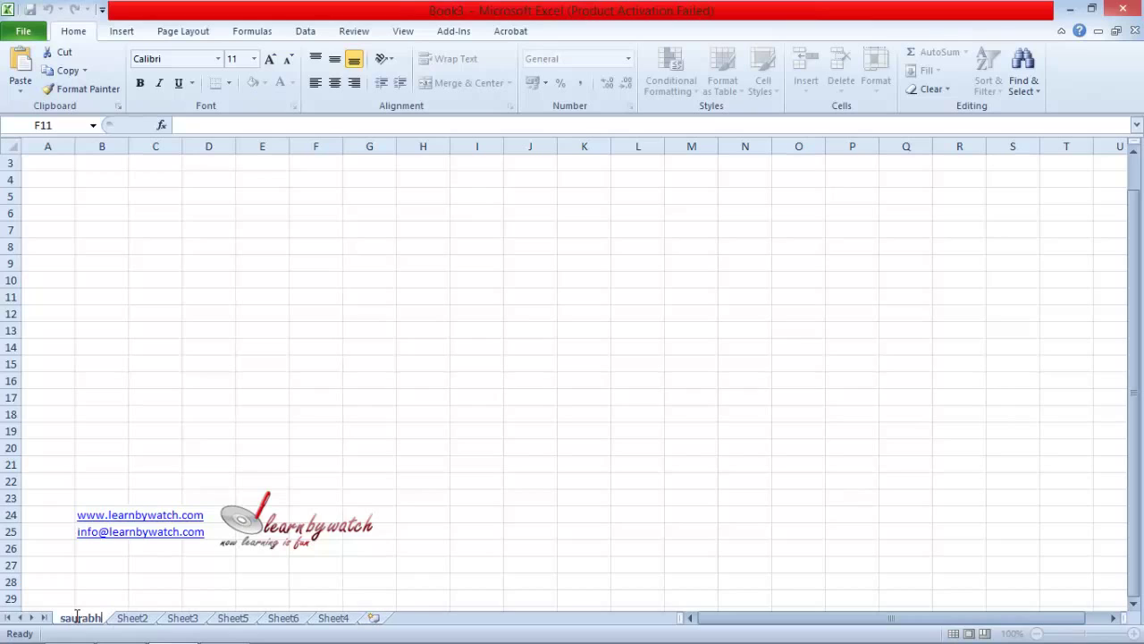
type(" dat")
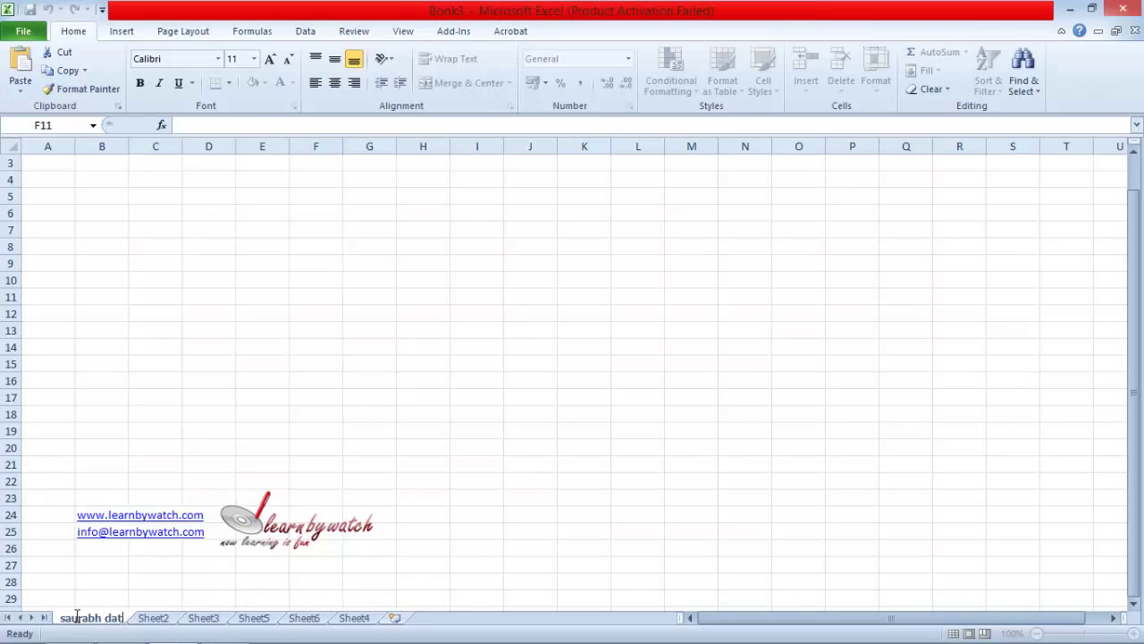
type("a")
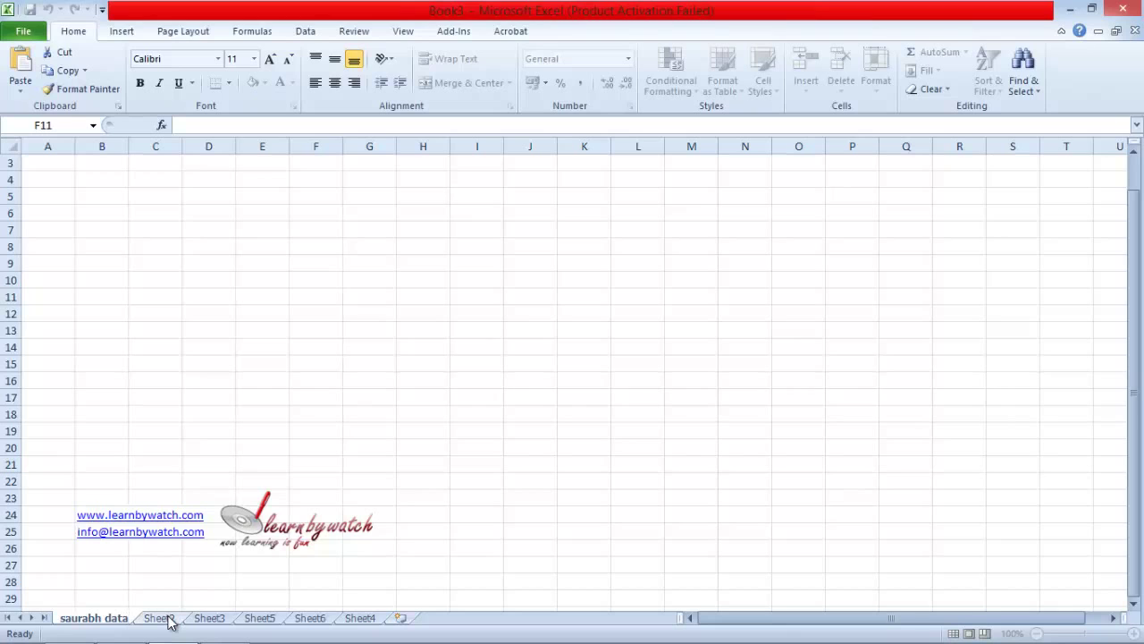
- Rename Sheet2 as "learn by watch"
right_click(170, 624)
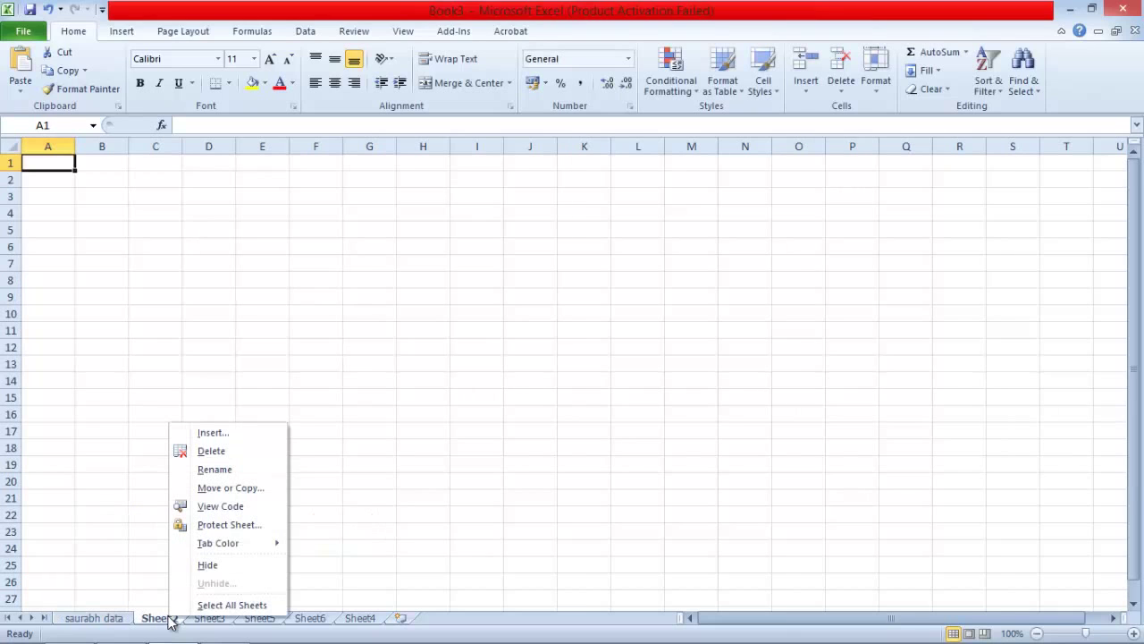
left_click(214, 471)
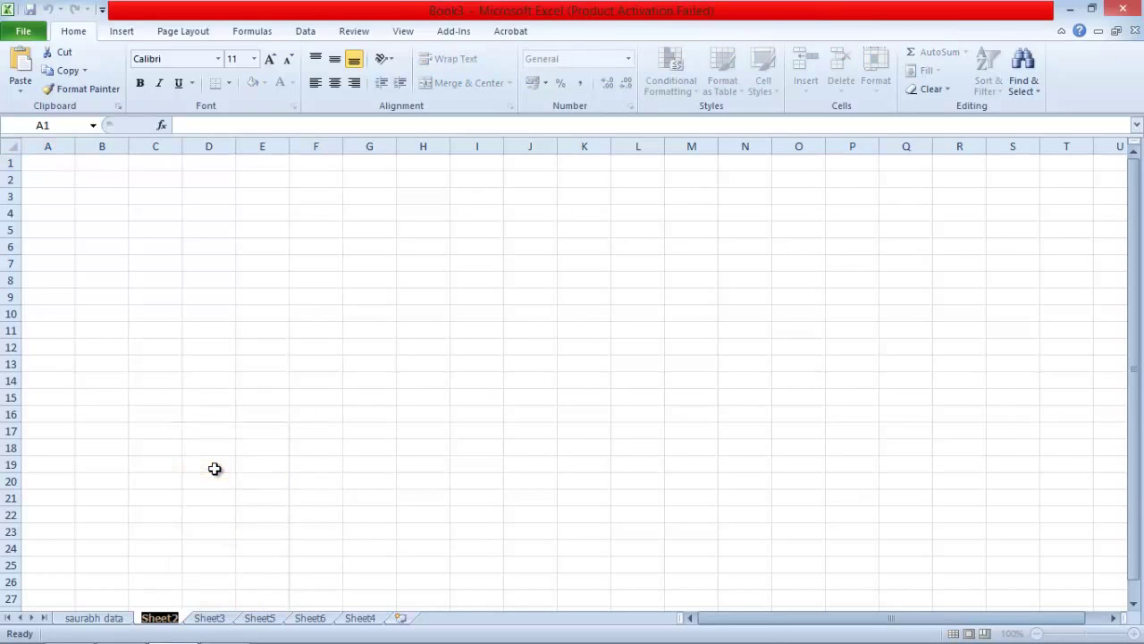
type("lear")
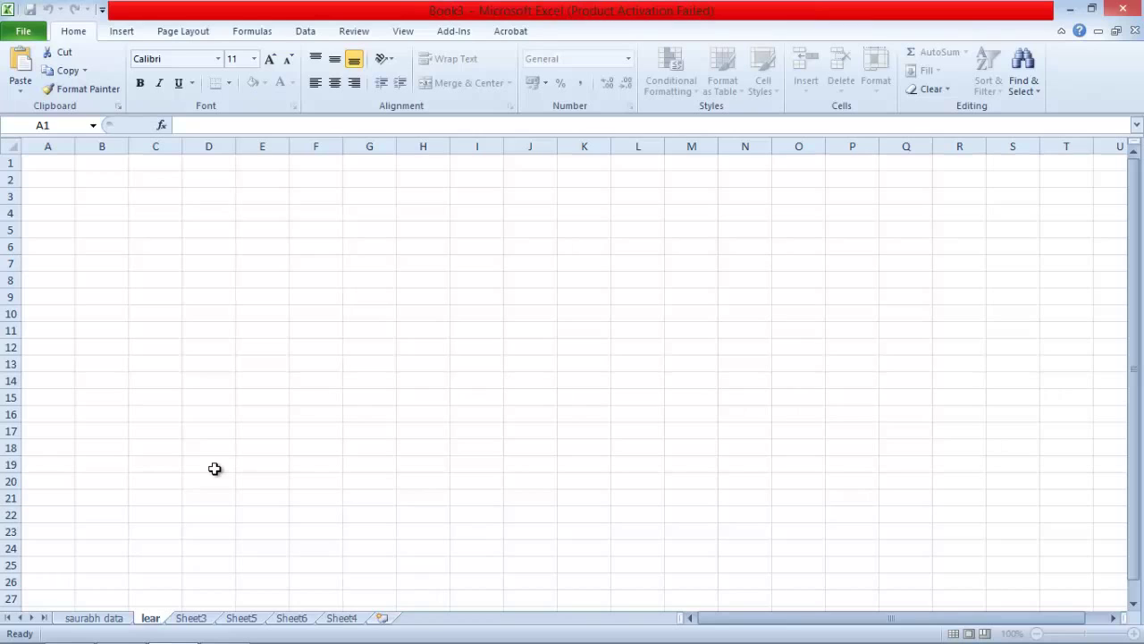
type("n by wa")
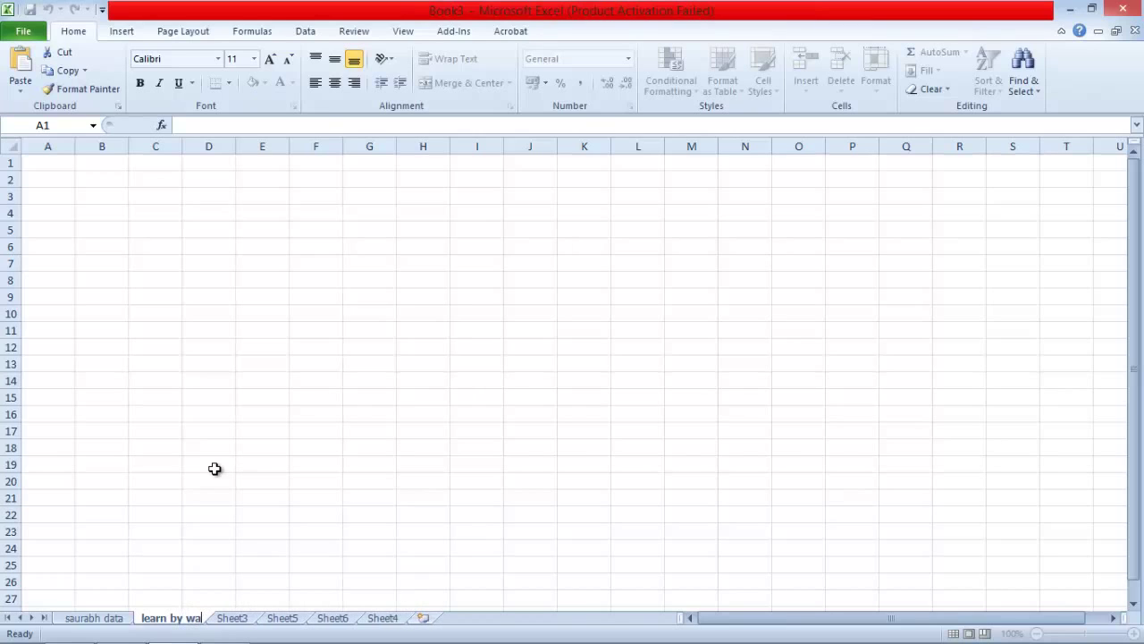
type("tch")
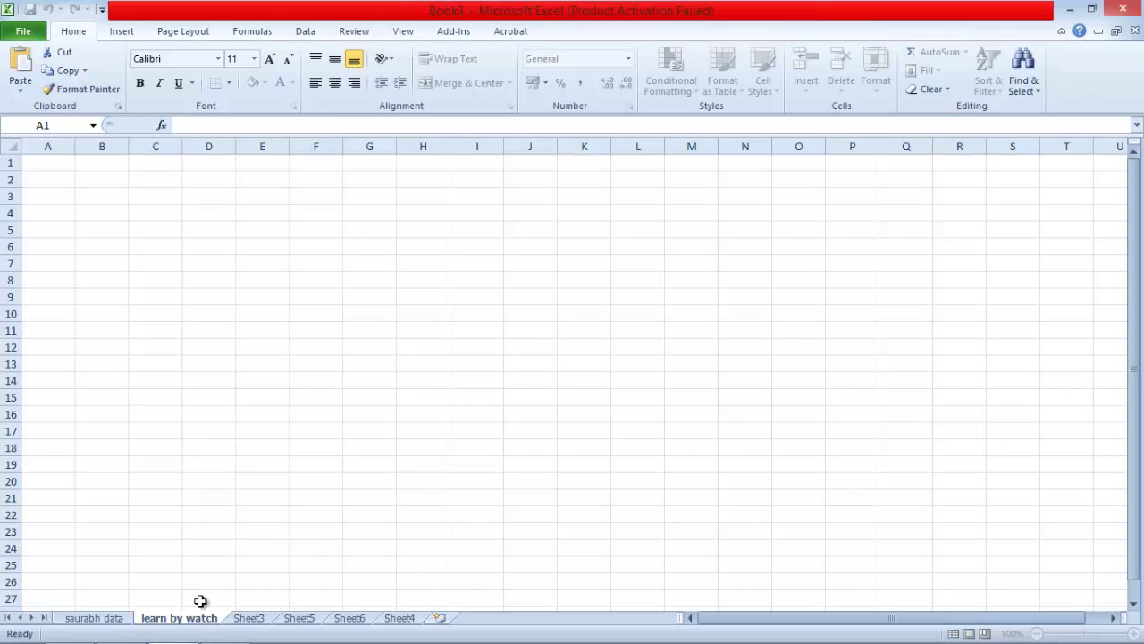
- Rename Sheet3 with a person's first name followed by "sof"
left_click(254, 620)
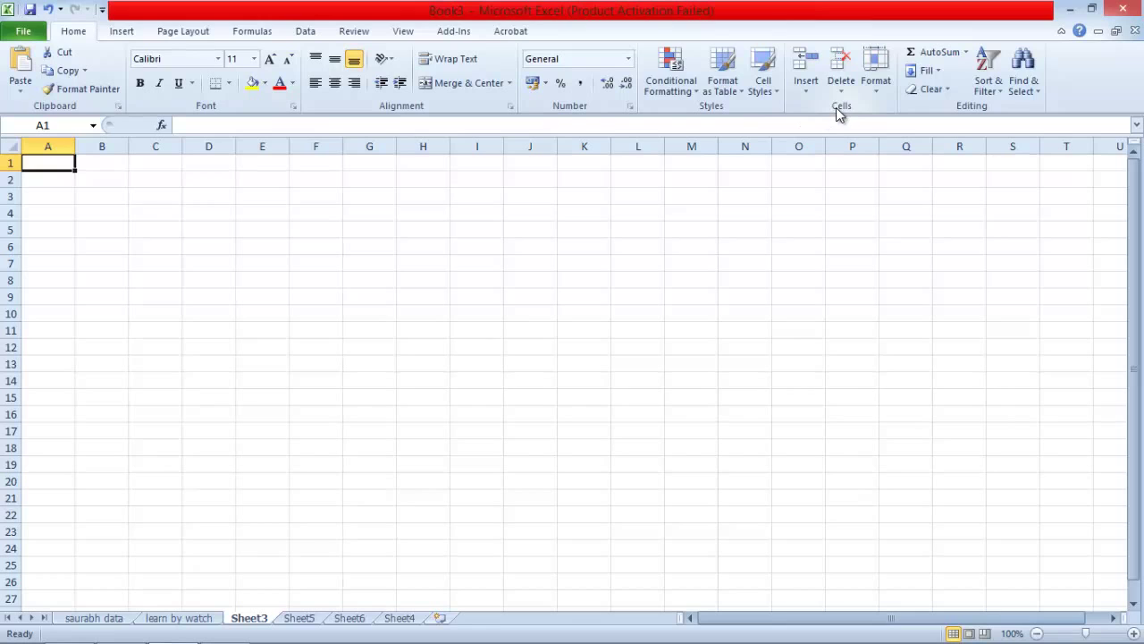
left_click(876, 87)
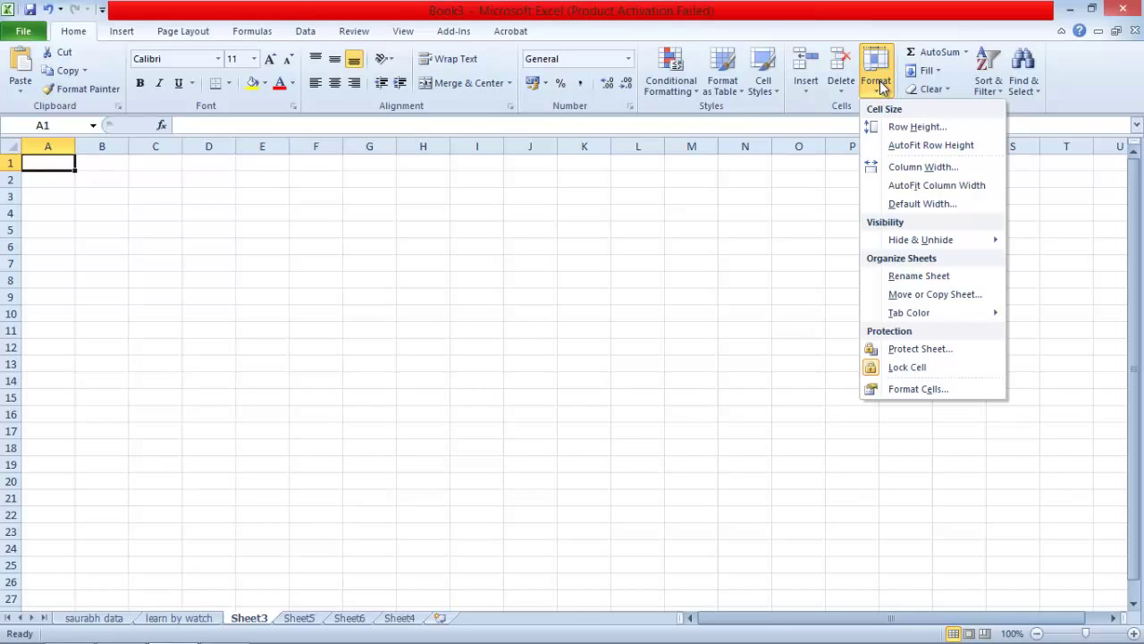
left_click(910, 276)
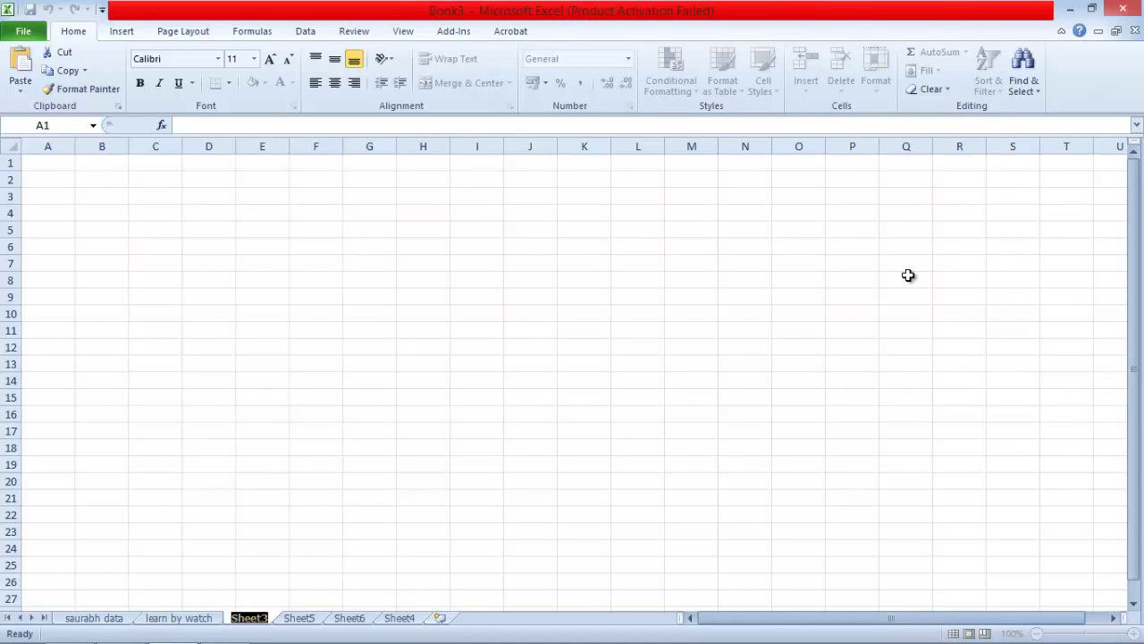
type("rahul sof")
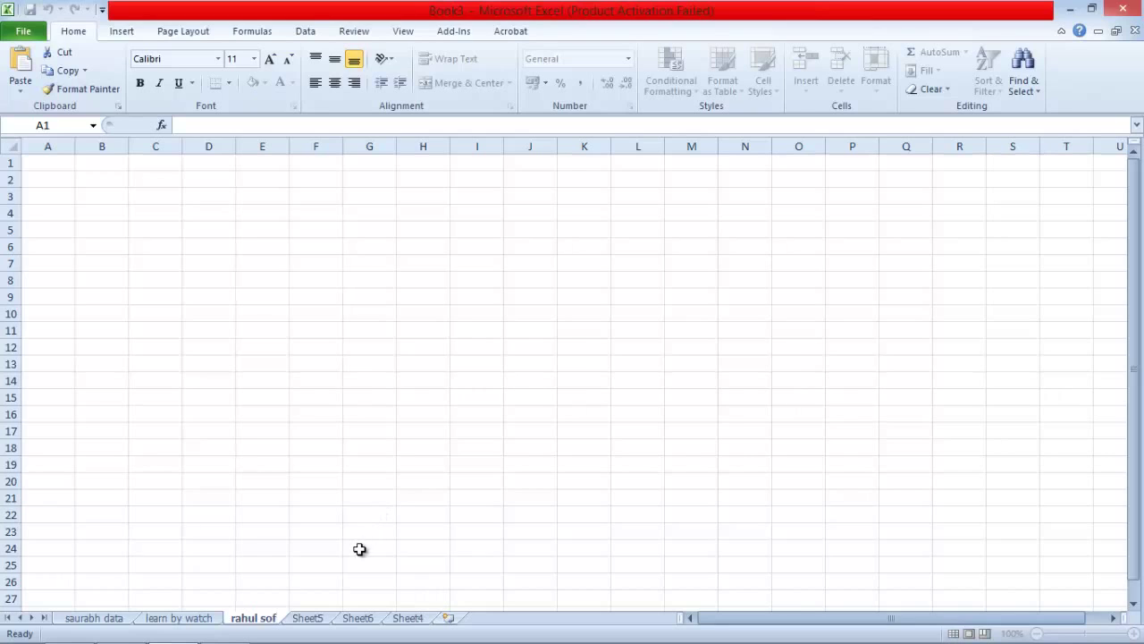
left_click(407, 618)
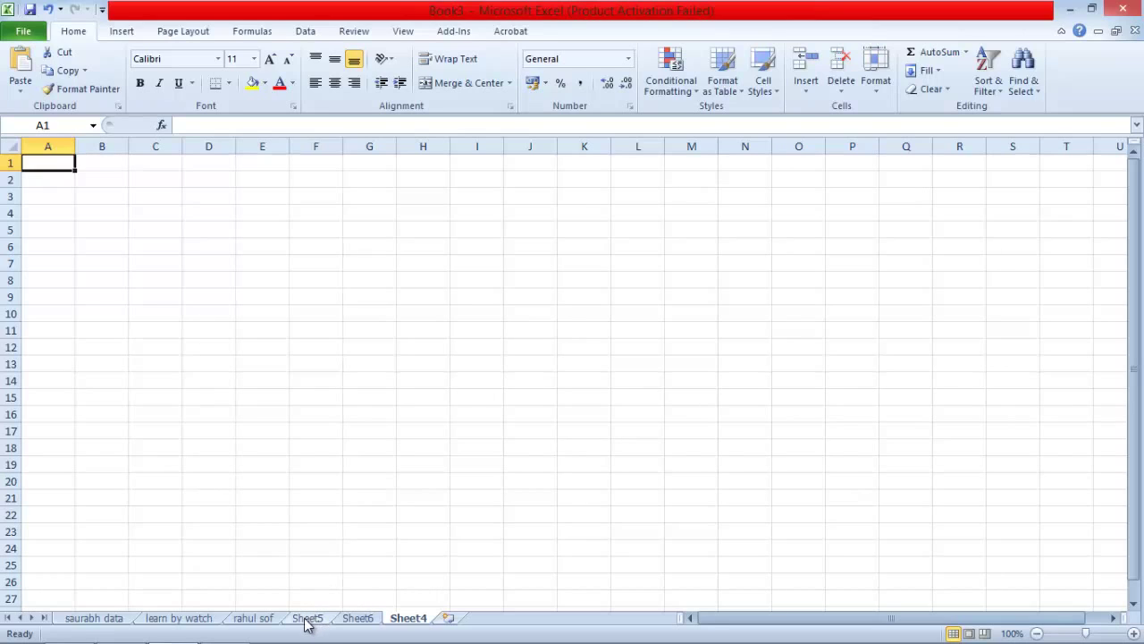
- Delete the renamed third worksheet, located right after "learn by watch", and delete Sheet6
right_click(257, 621)
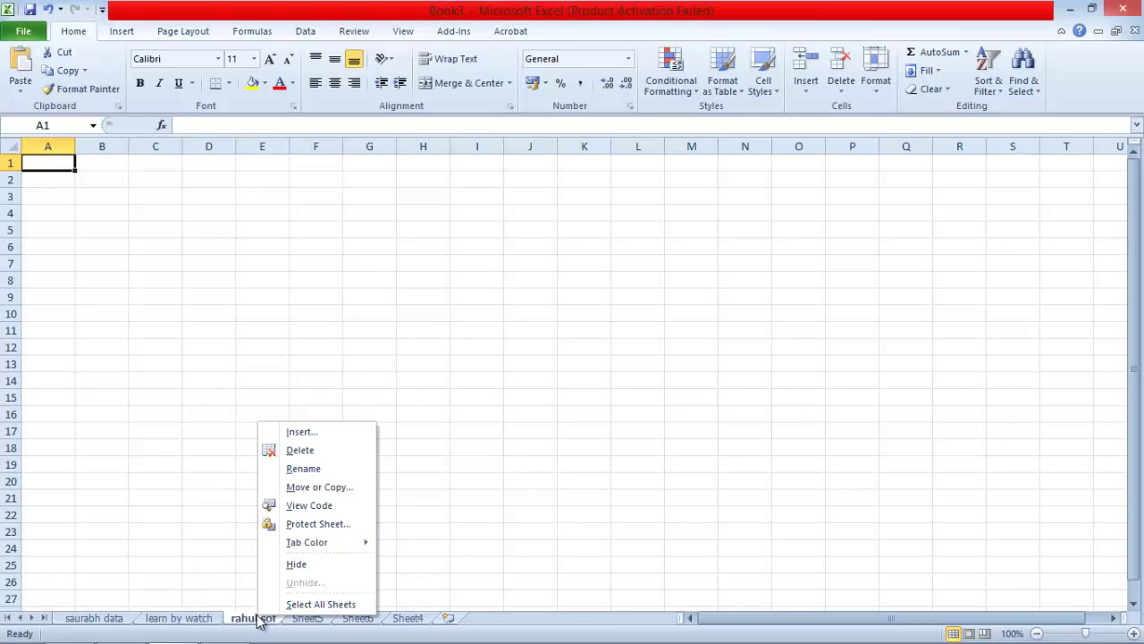
left_click(321, 452)
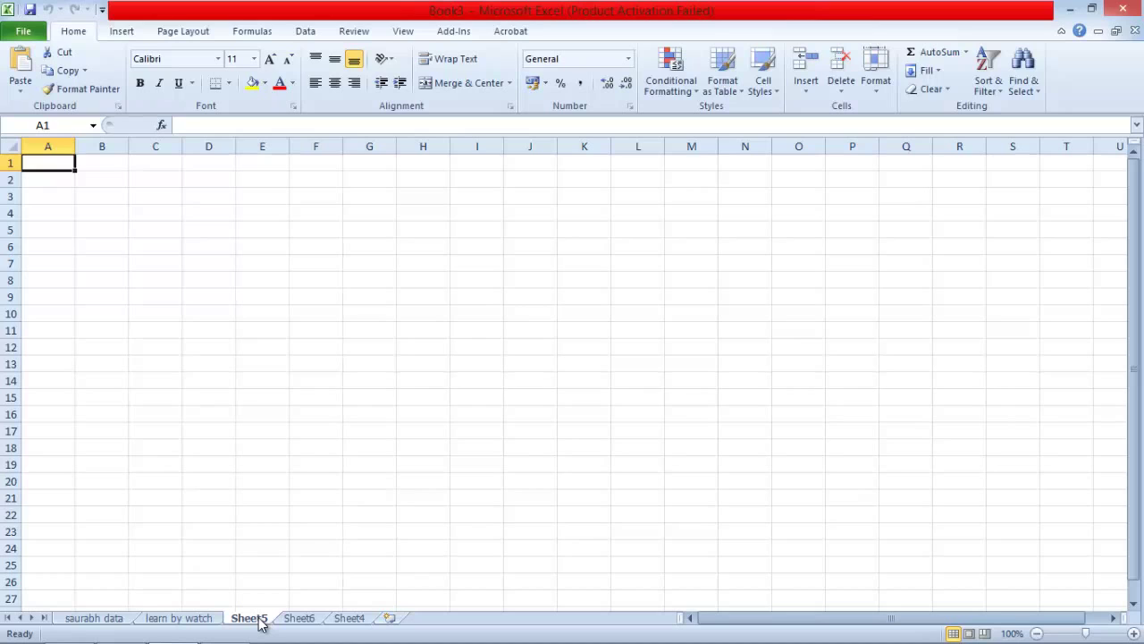
left_click(305, 622)
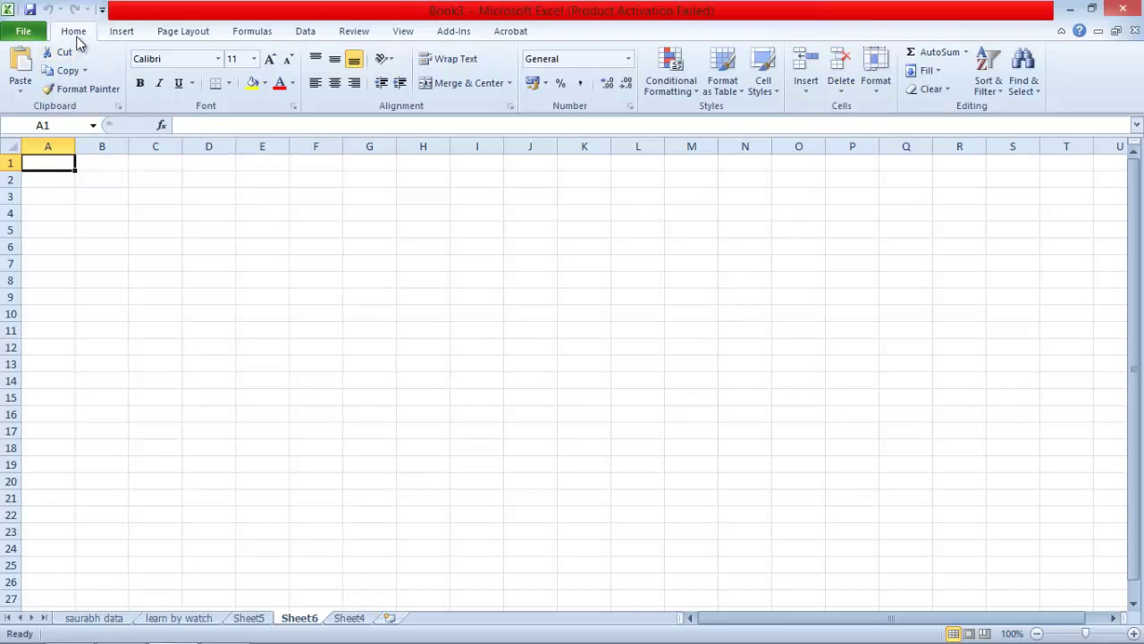
left_click(843, 89)
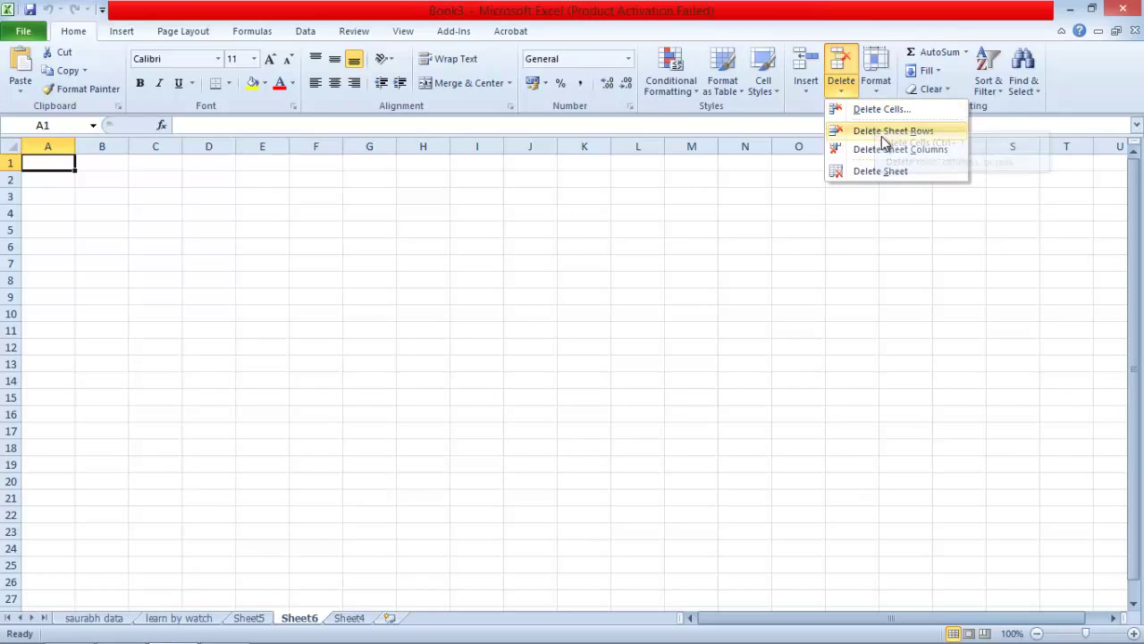
left_click(885, 171)
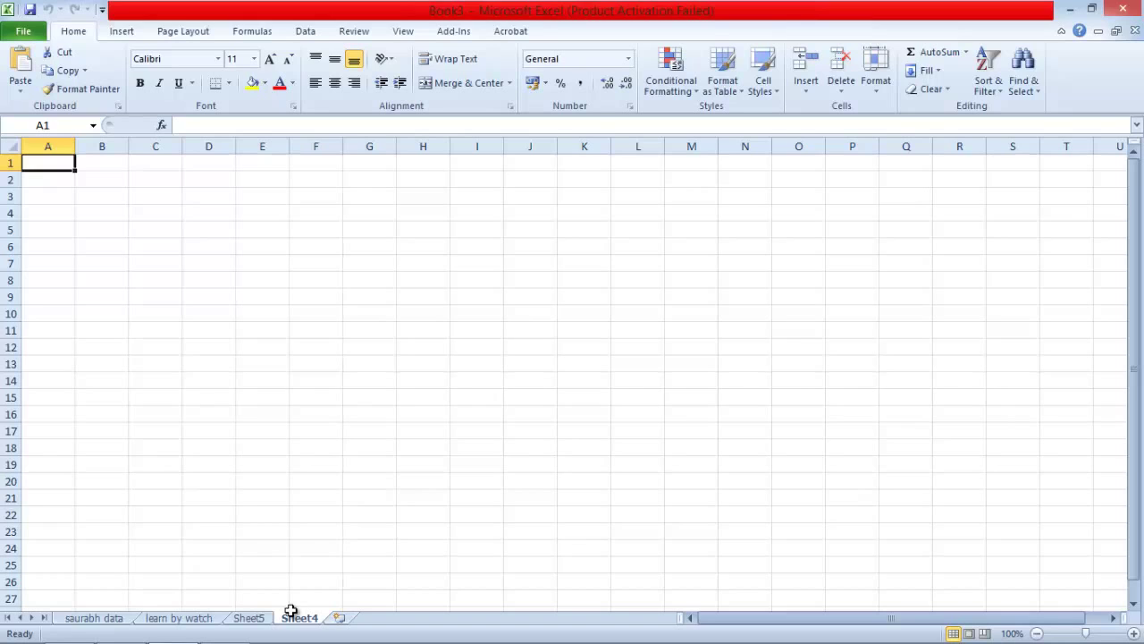
- Hide the "learn by watch" worksheet
left_click(189, 622)
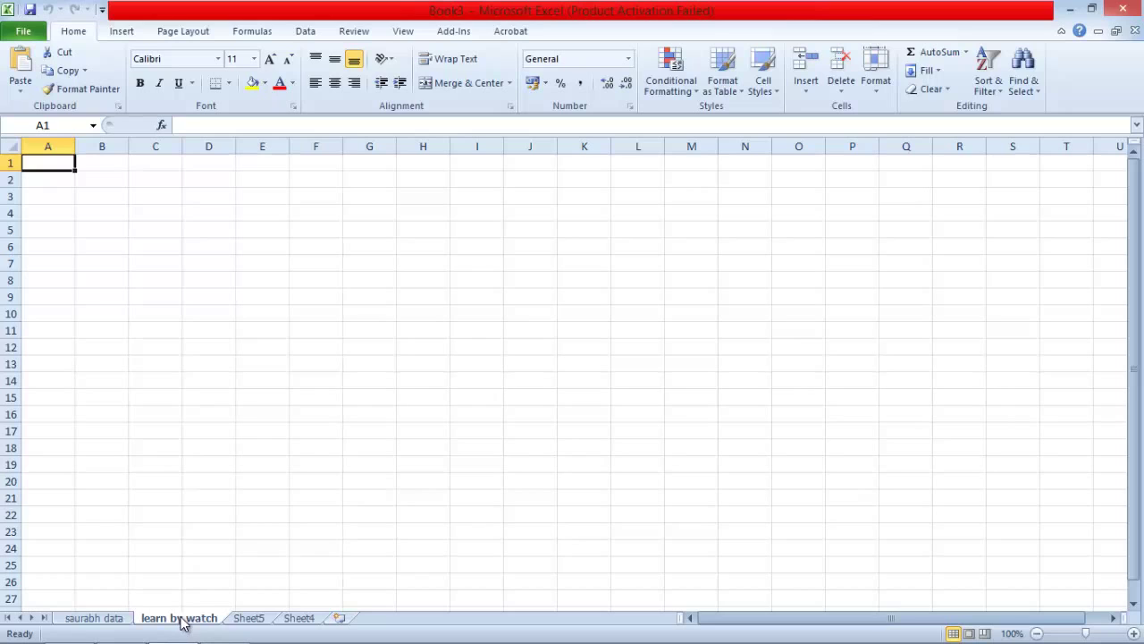
right_click(182, 621)
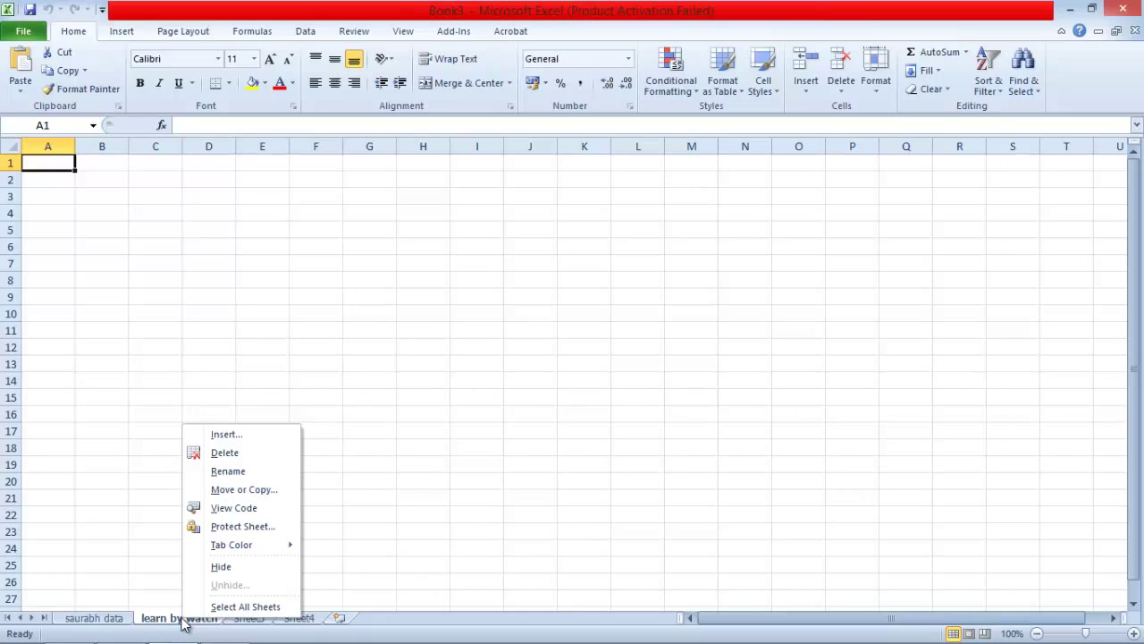
left_click(220, 568)
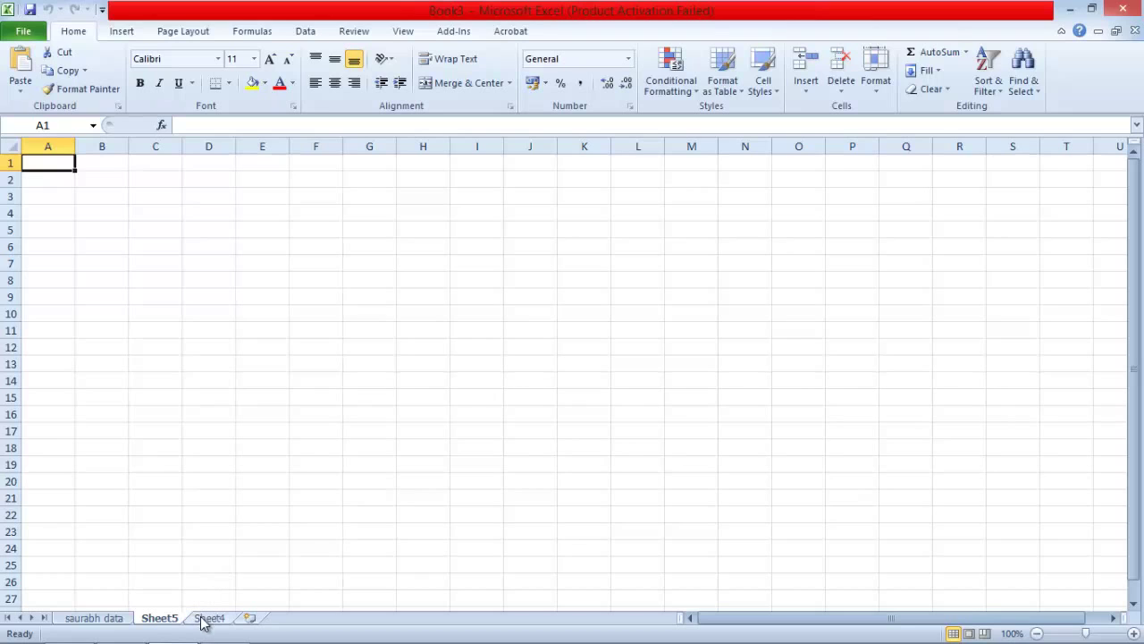
- Unhide the "learn by watch" worksheet
left_click(96, 620)
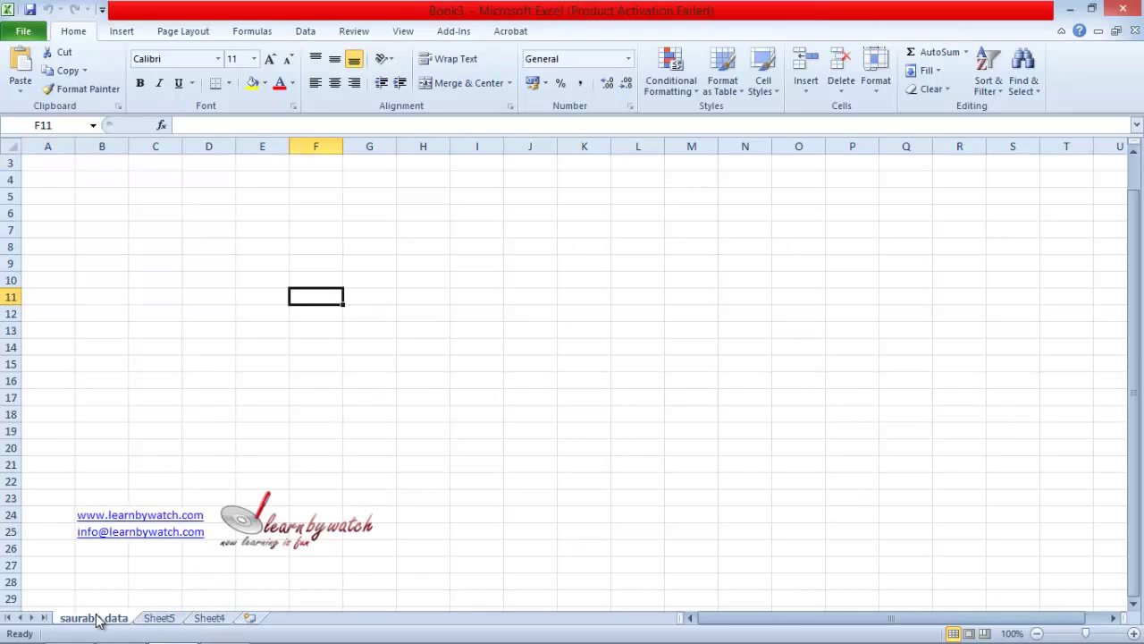
left_click(159, 619)
right_click(162, 621)
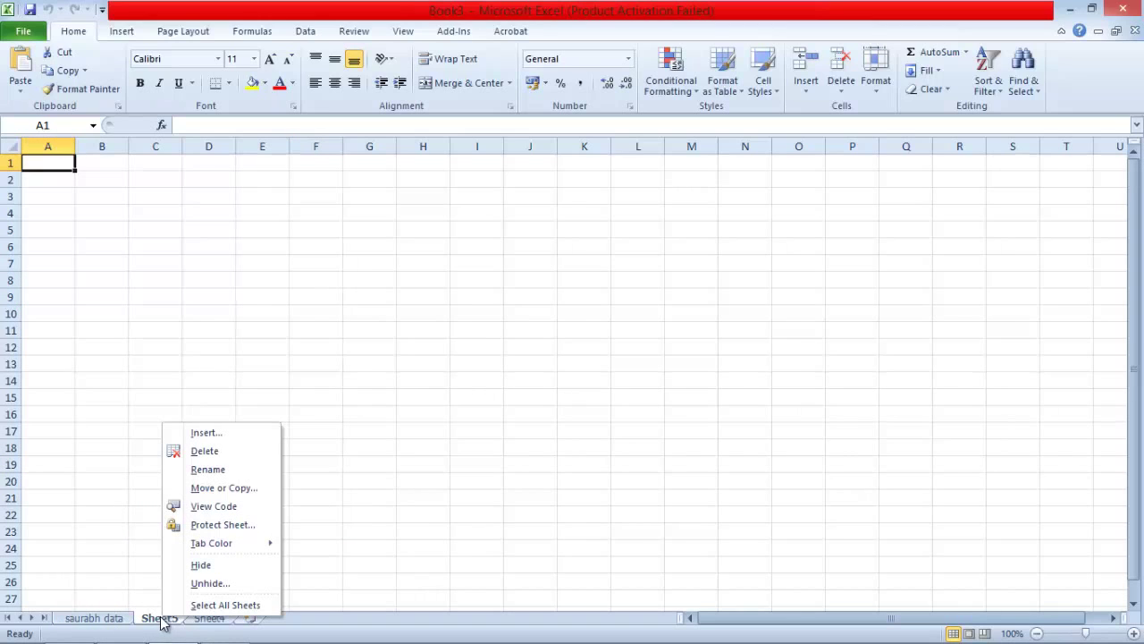
left_click(220, 585)
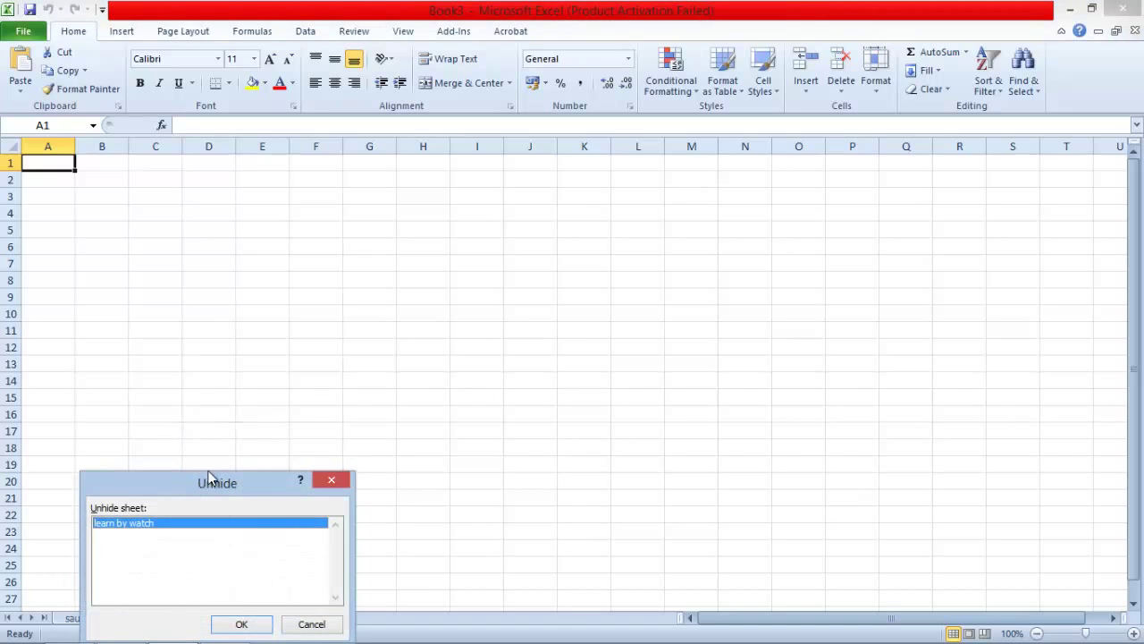
left_click_drag(207, 472, 221, 443)
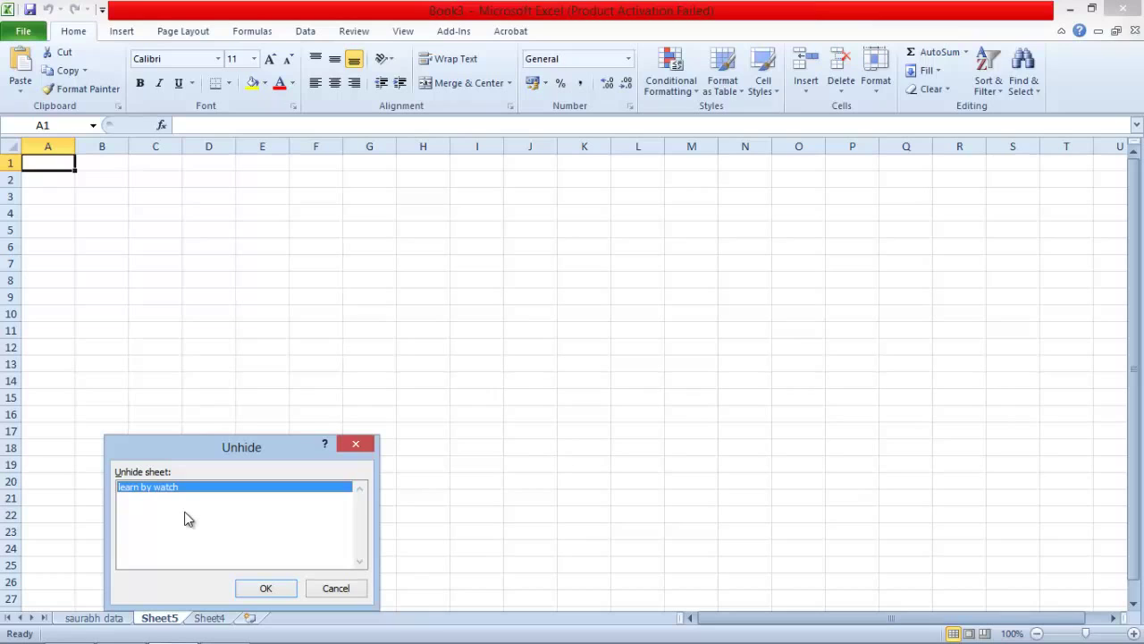
left_click(276, 591)
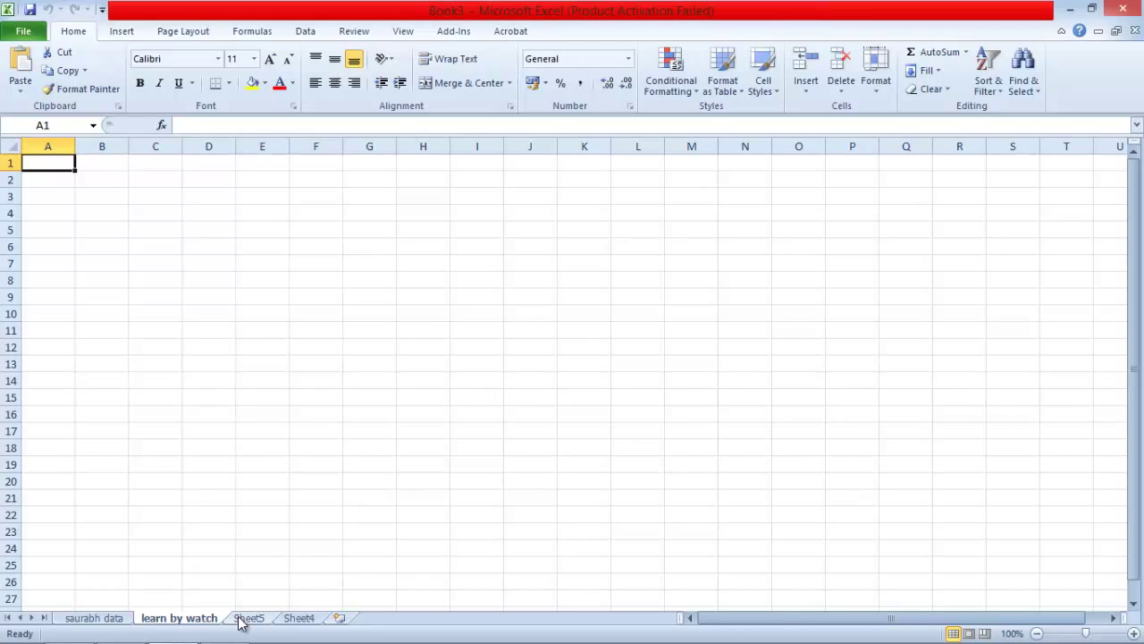
- Move the first worksheet, the one containing the learnbywatch logo, to between Sheet5 and Sheet4
left_click(240, 517)
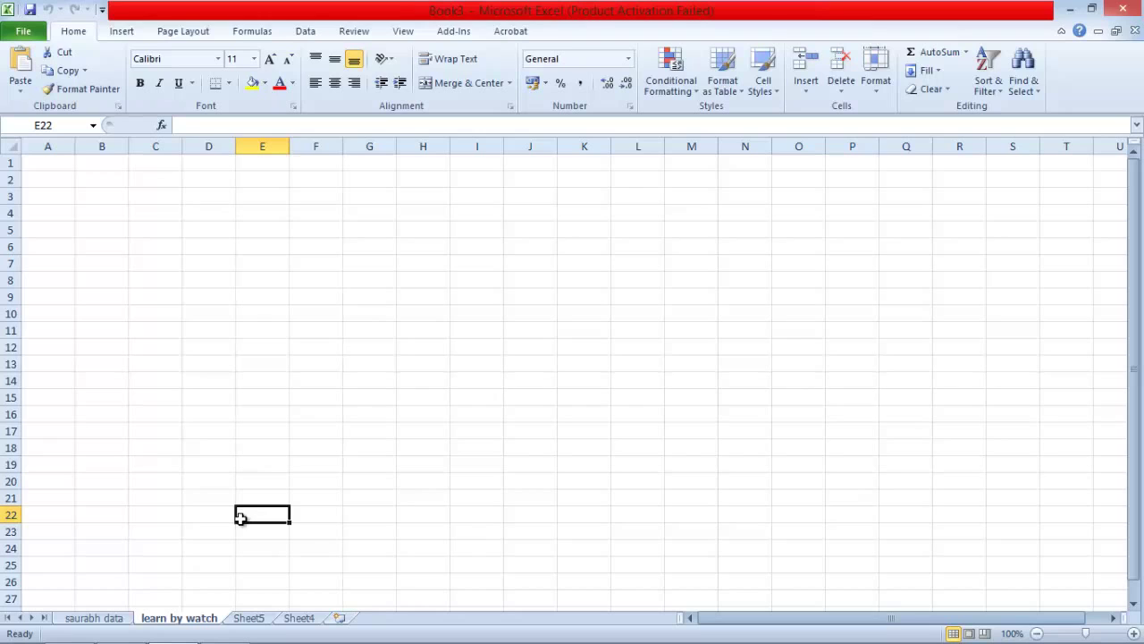
left_click(102, 620)
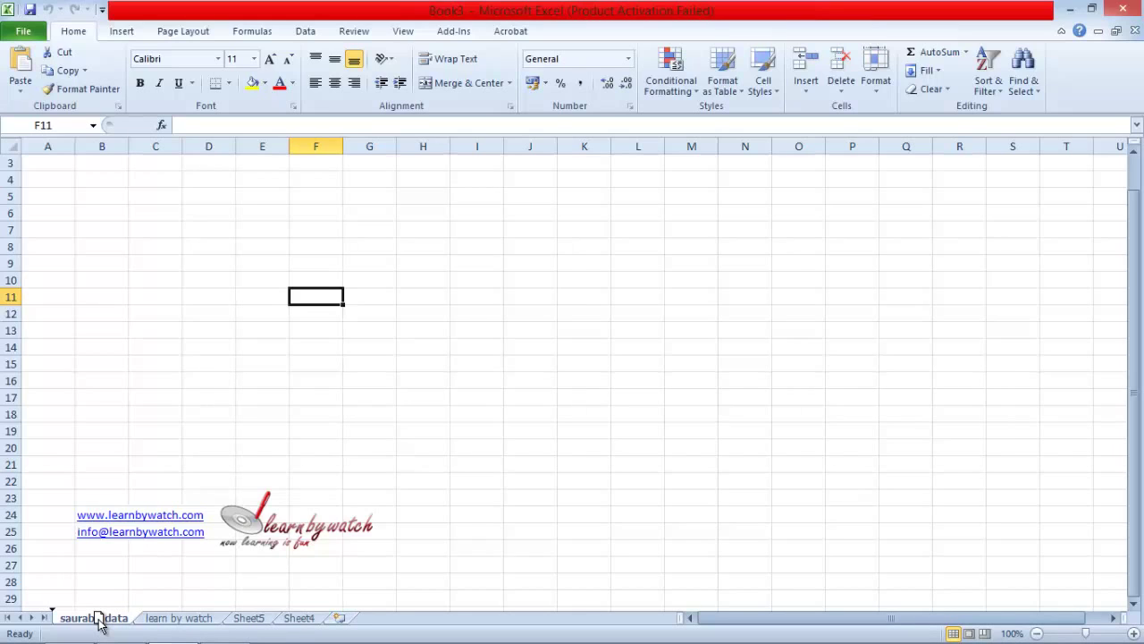
mouse_move(100, 623)
left_mouse_down()
mouse_move(331, 624)
mouse_move(318, 623)
left_mouse_up()
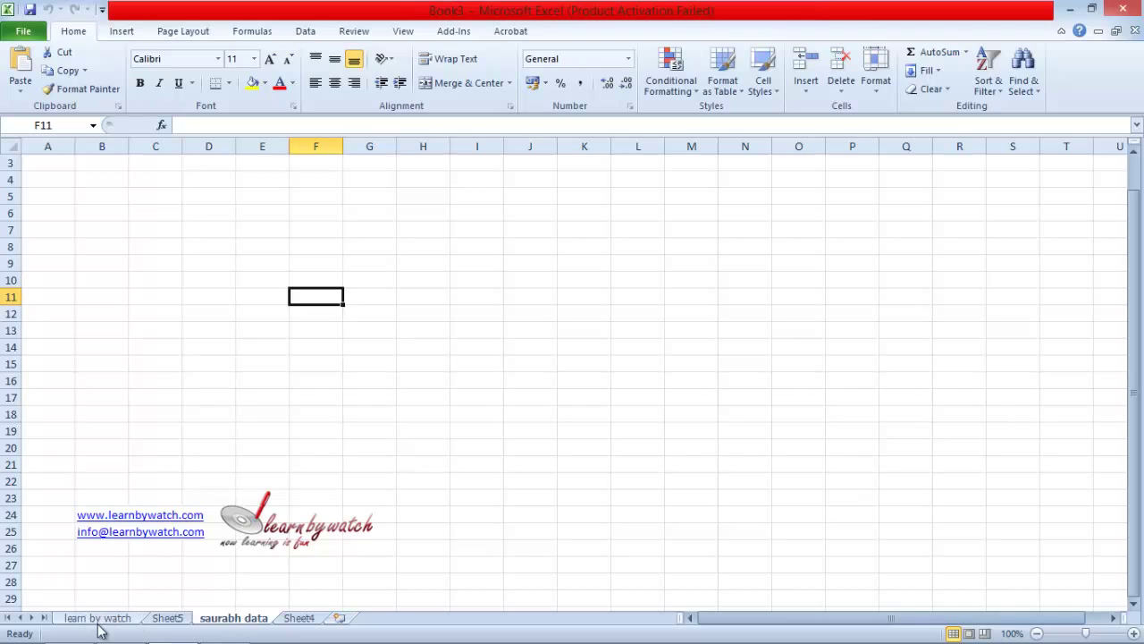
- Move the logo worksheet back in front of the "learn by watch" sheet using Move or Copy, without creating a copy
right_click(250, 620)
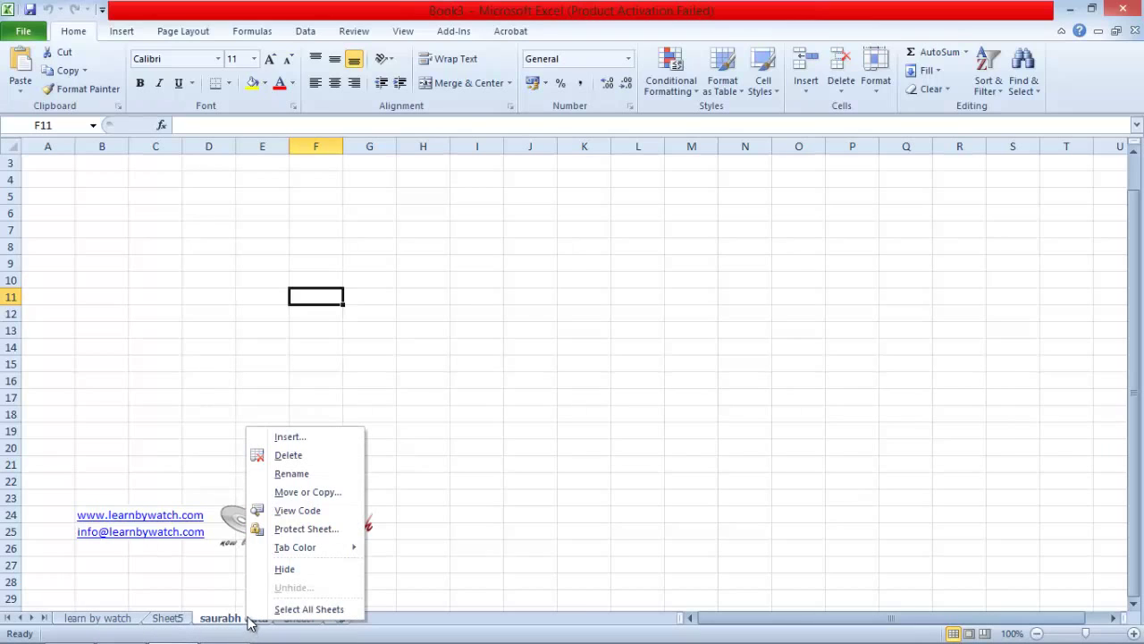
left_click(307, 491)
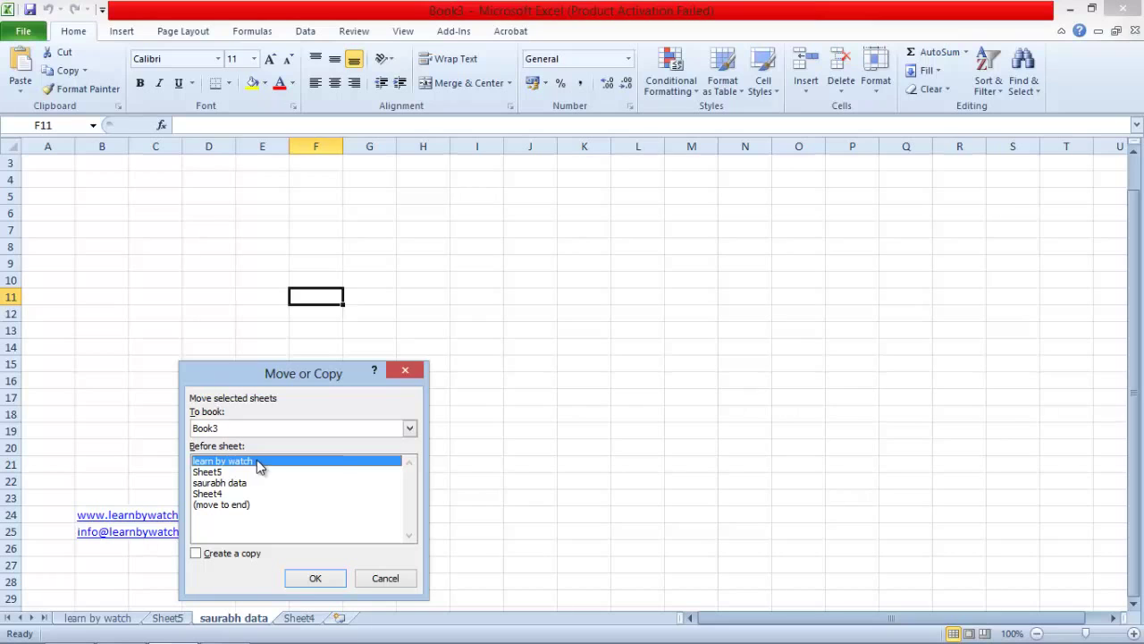
left_click(316, 578)
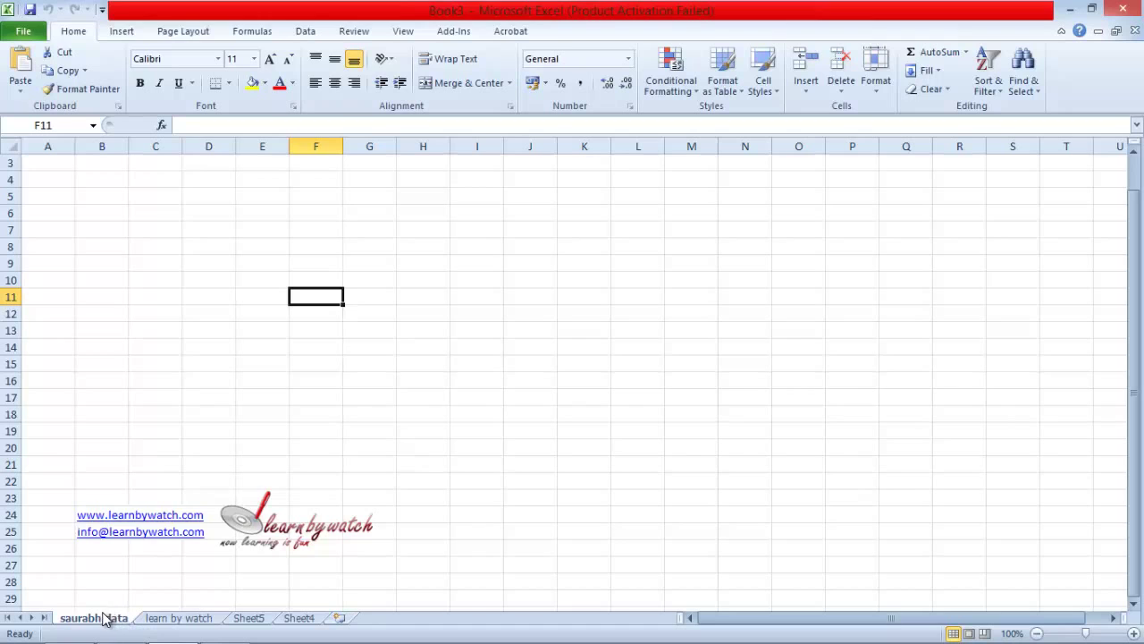
- Create a copy of the first worksheet in Book3 and place it before Sheet4
right_click(105, 619)
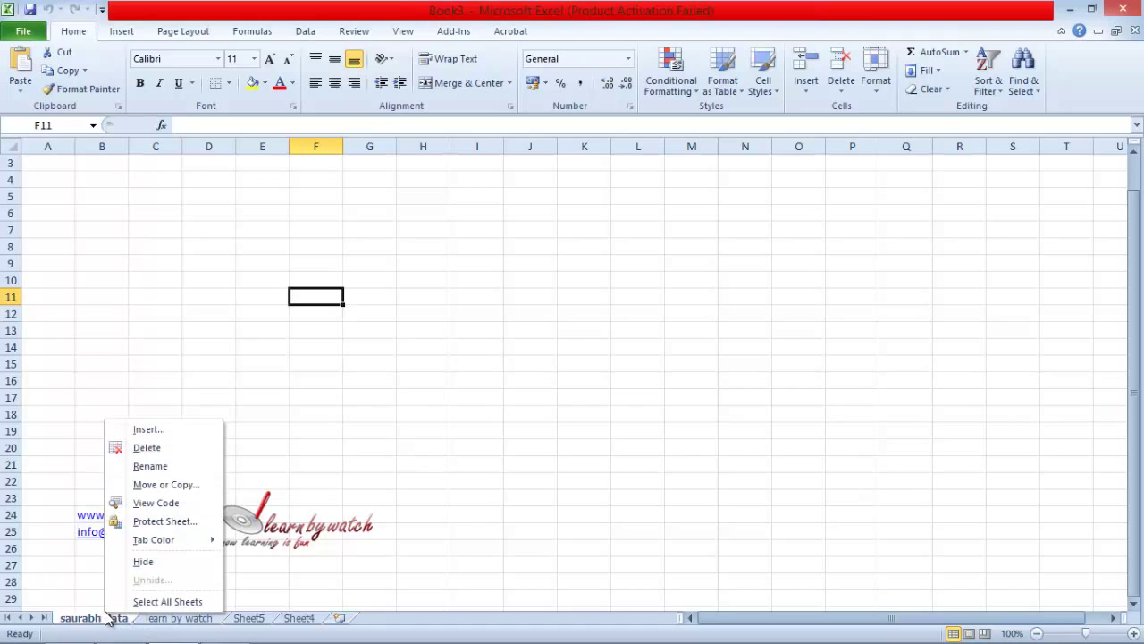
left_click(158, 484)
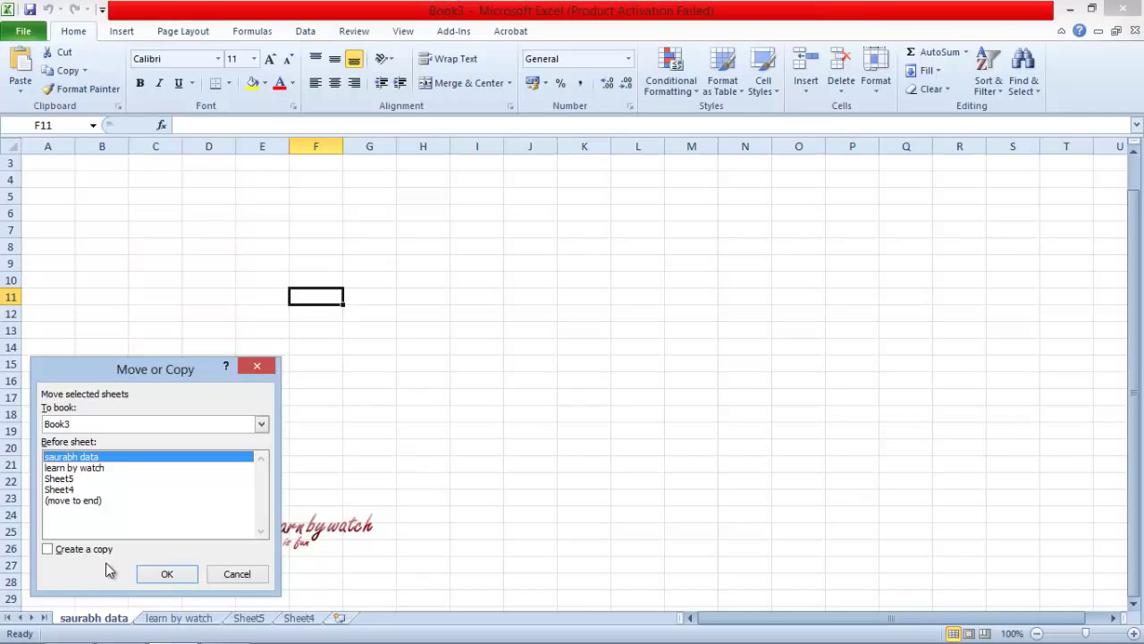
left_click(49, 550)
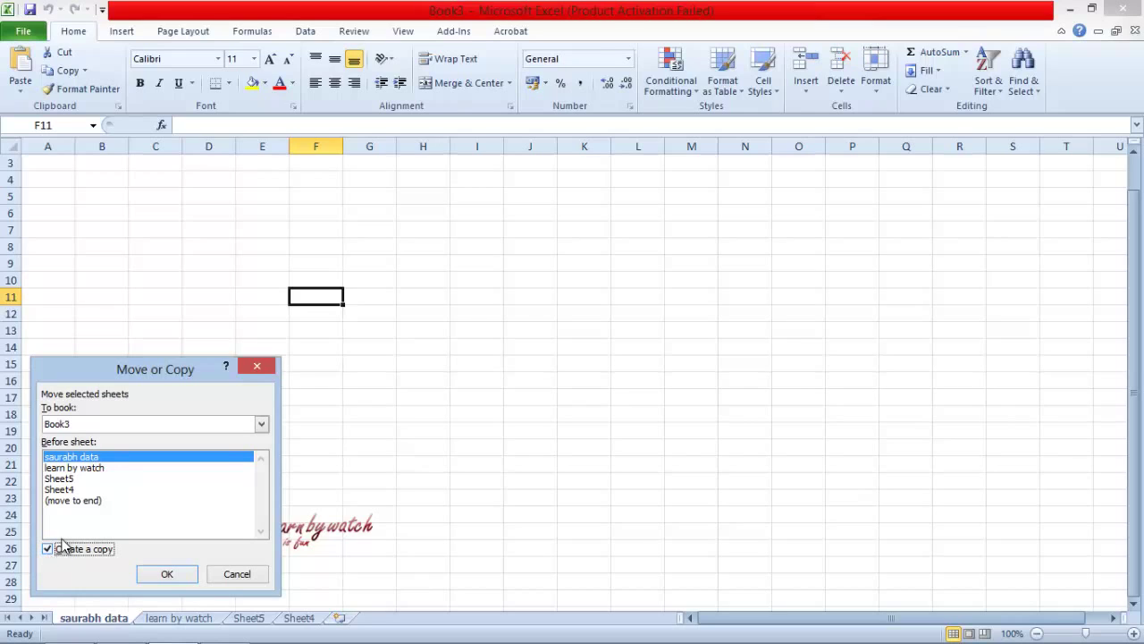
left_click(61, 490)
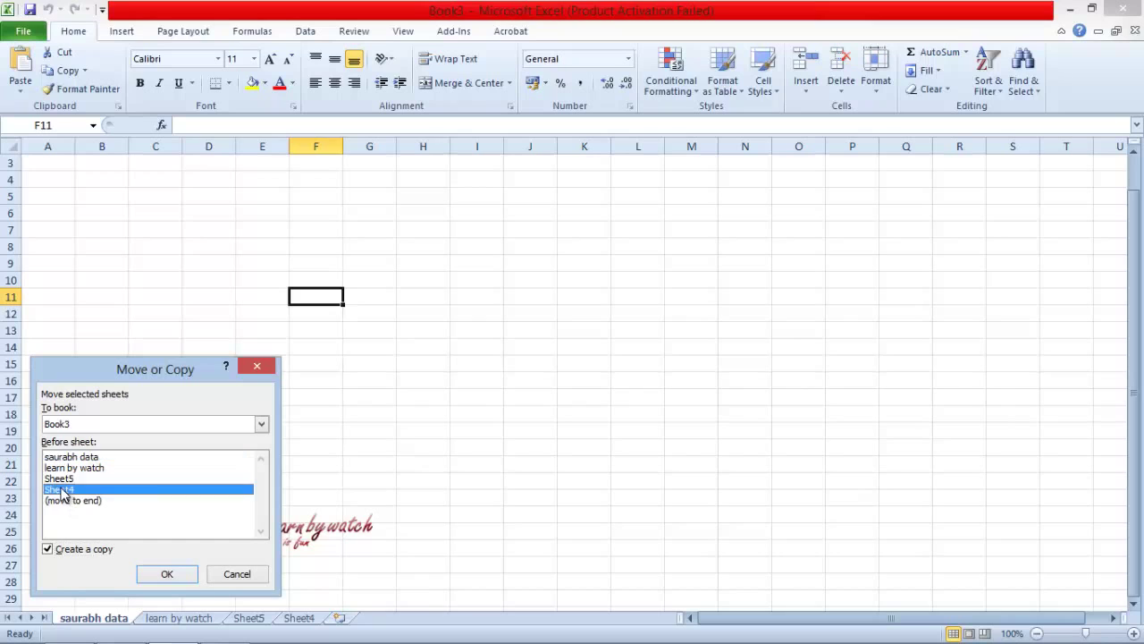
left_click(169, 570)
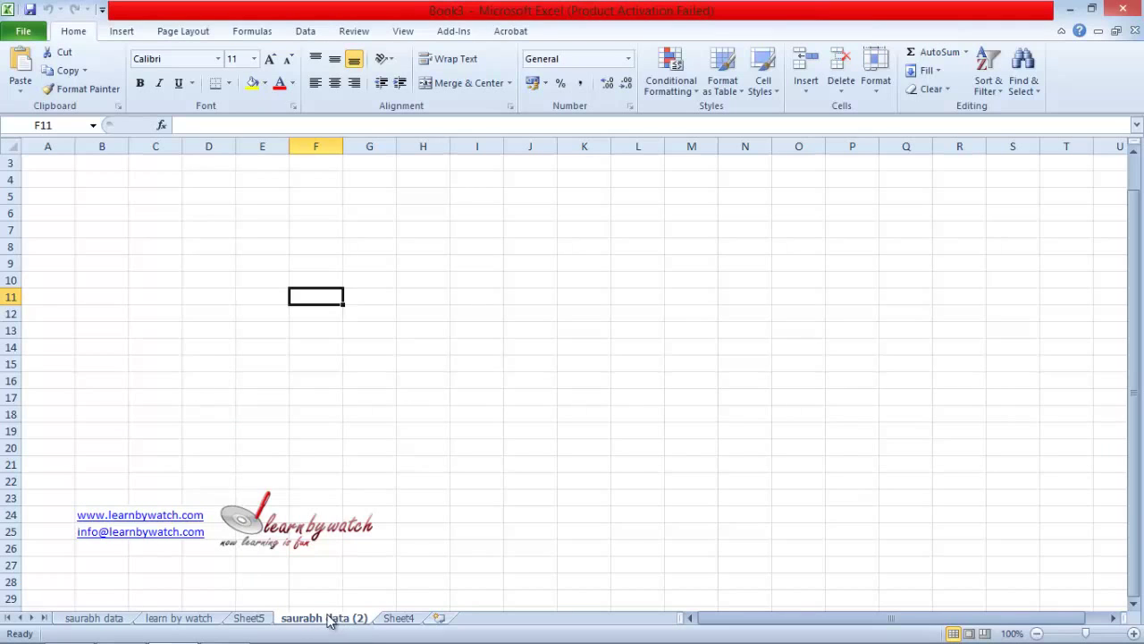
- Compare the first worksheet with its copy before Sheet4 and look through the other sheets of the workbook
left_click(103, 619)
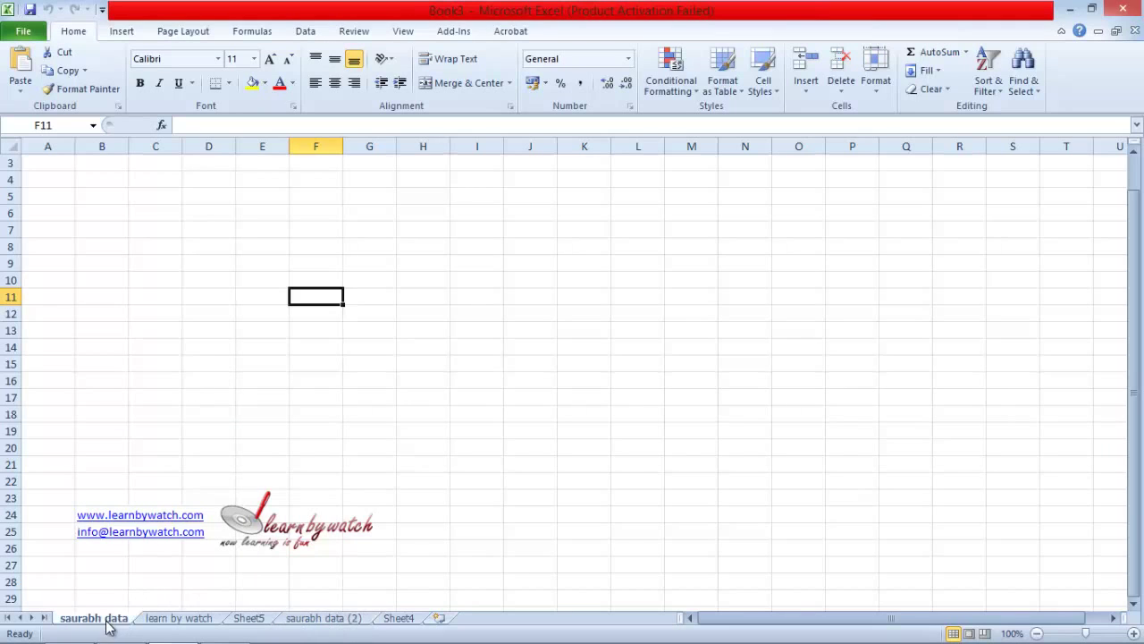
left_click(345, 620)
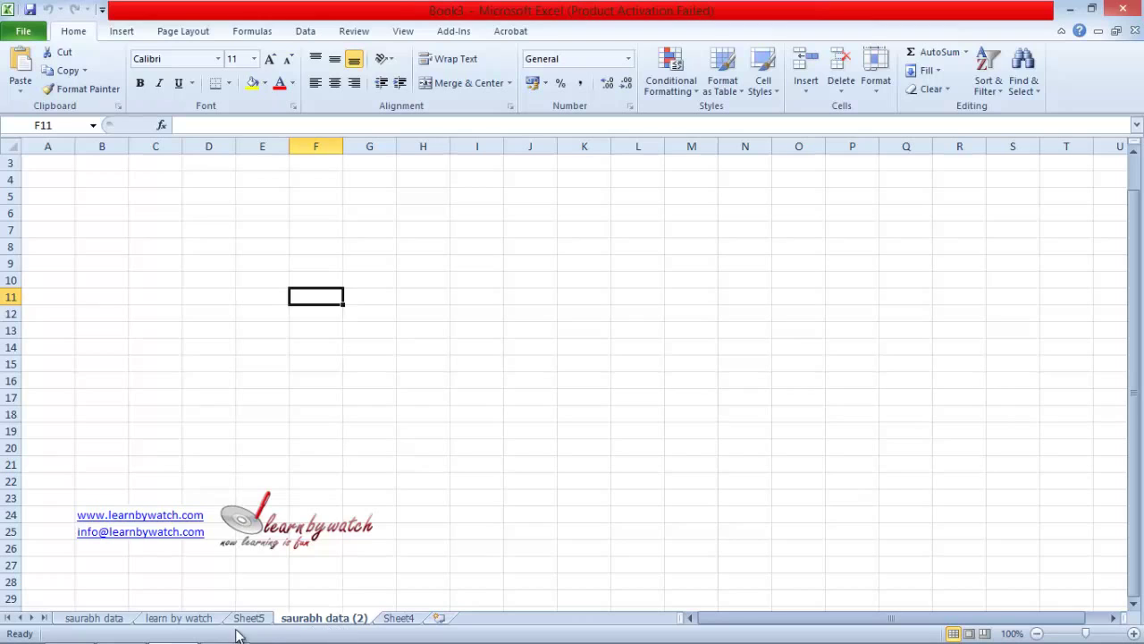
left_click(100, 621)
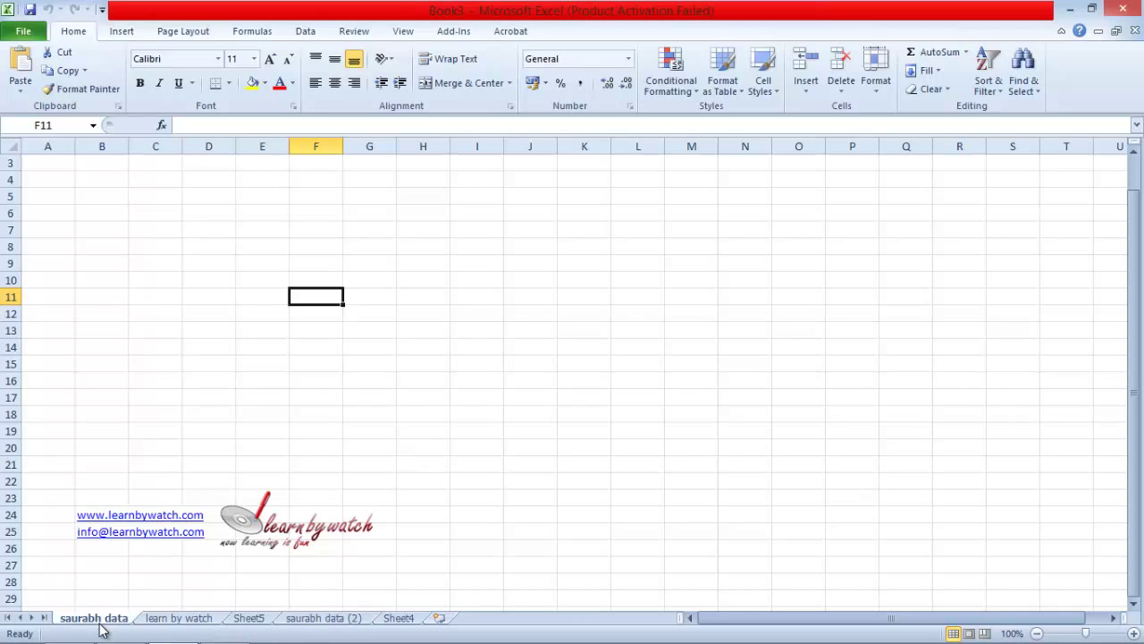
left_click(154, 623)
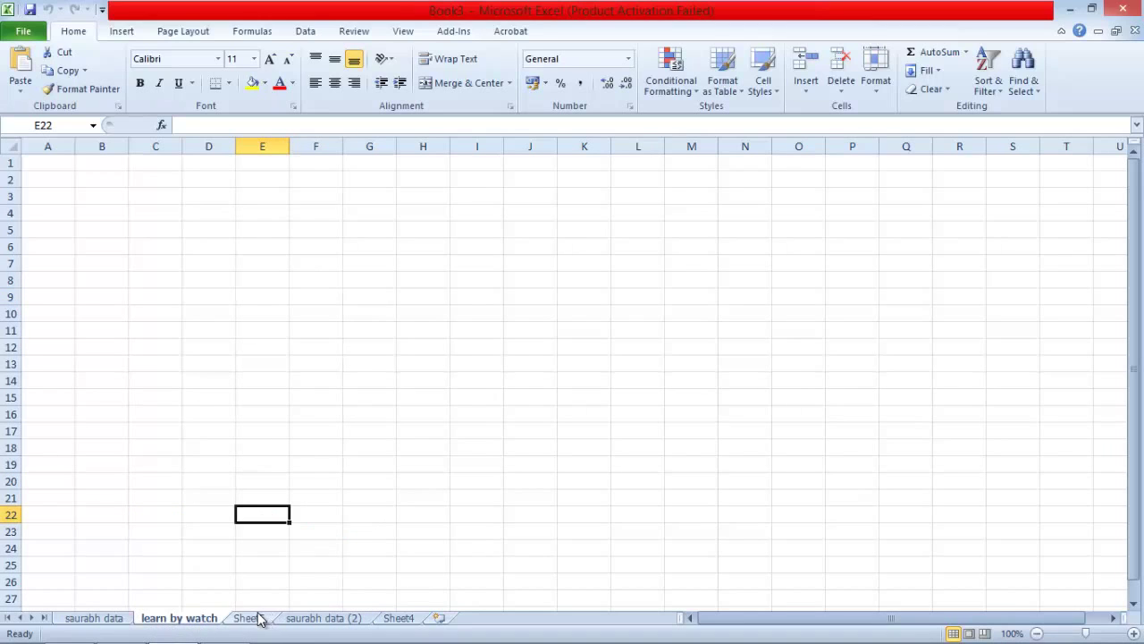
left_click(258, 621)
left_click(197, 623)
left_click(107, 618)
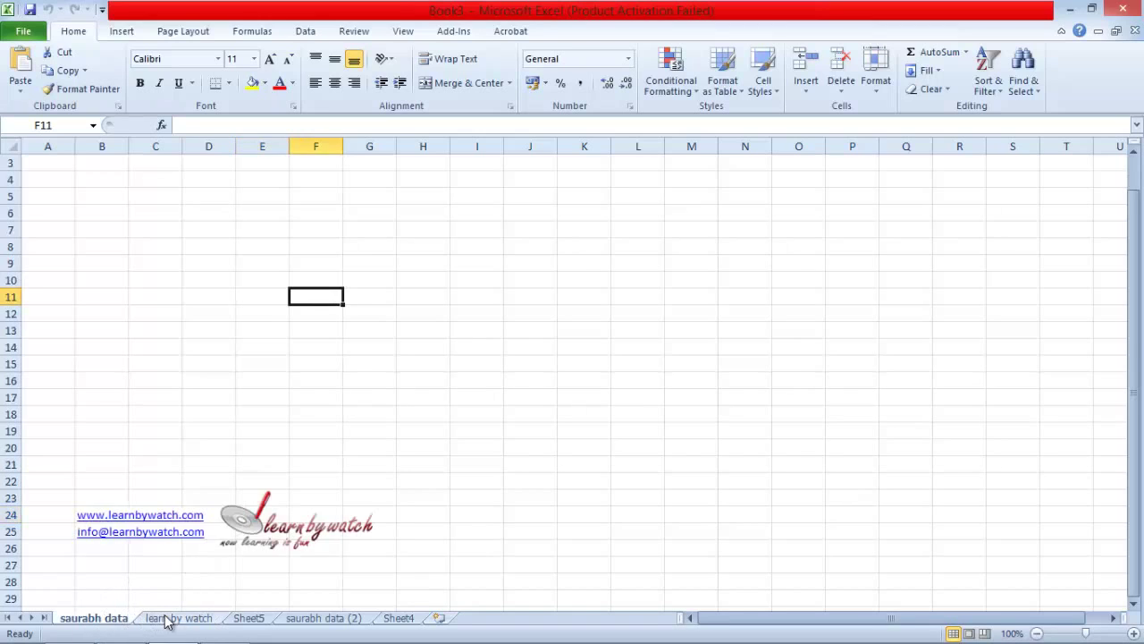
left_click(165, 619)
left_click(257, 620)
left_click(326, 619)
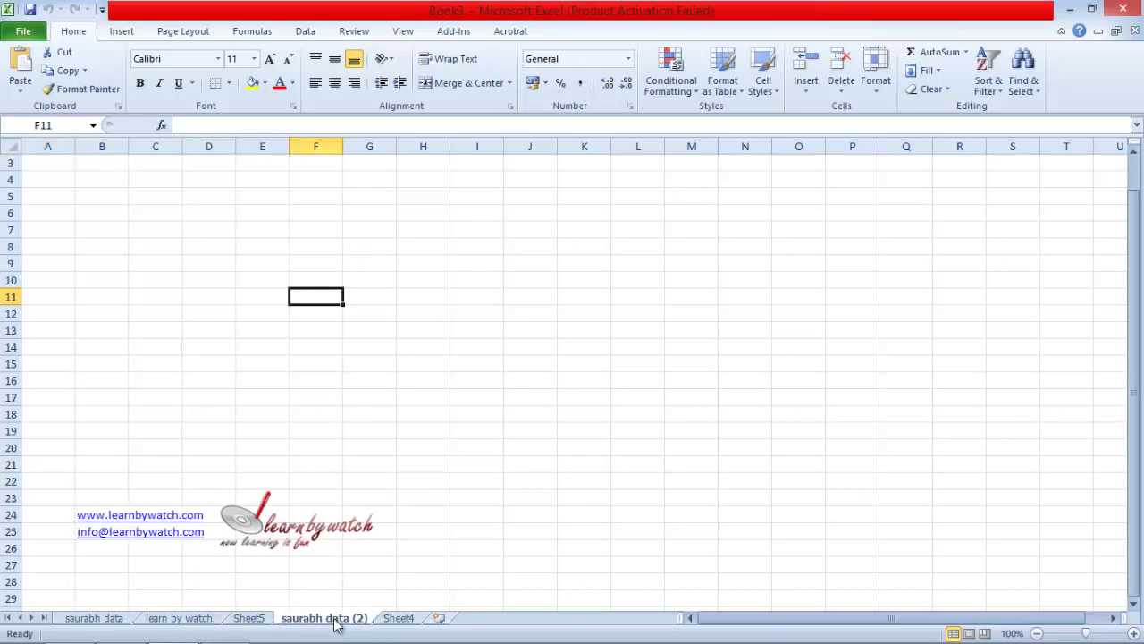
left_click(389, 620)
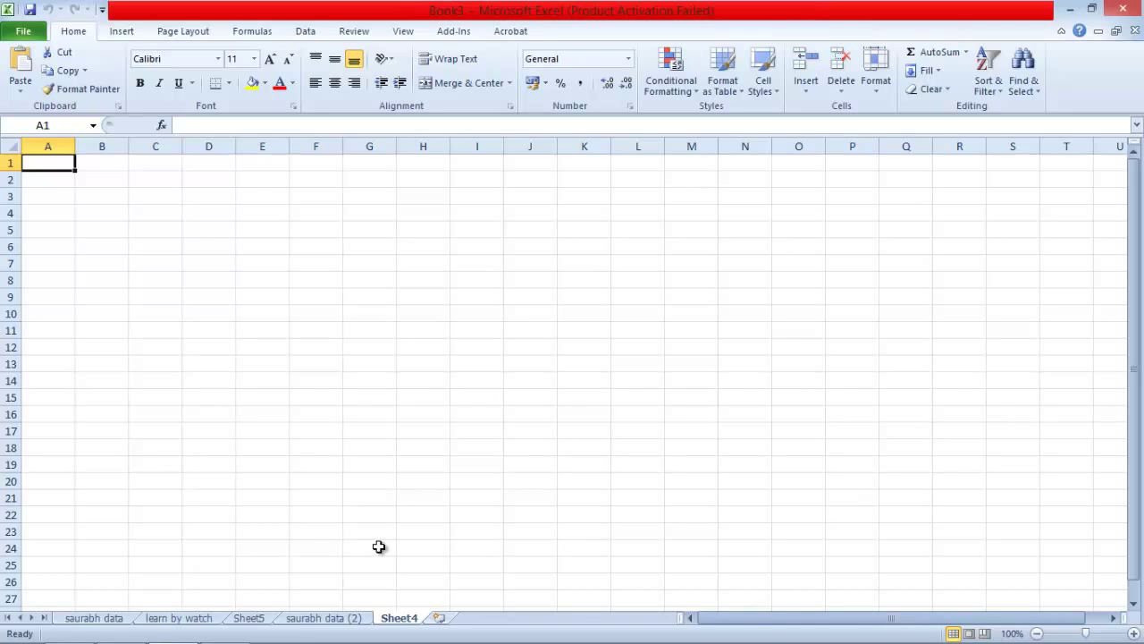
- Set the tab color of the copied worksheet before Sheet4 to standard red
left_click(329, 619)
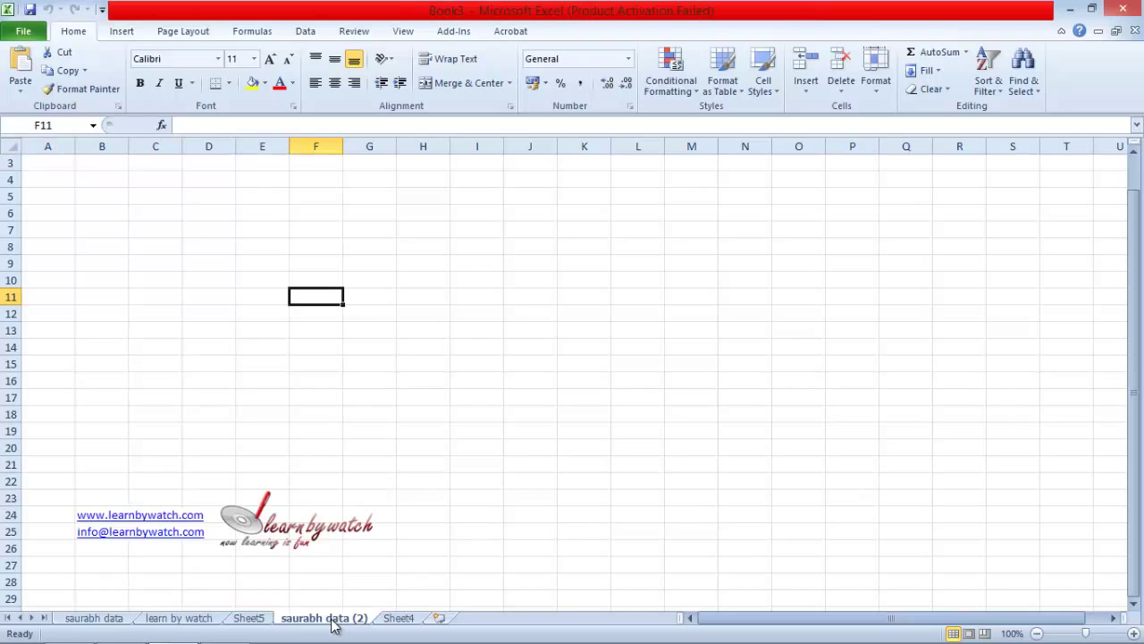
right_click(332, 624)
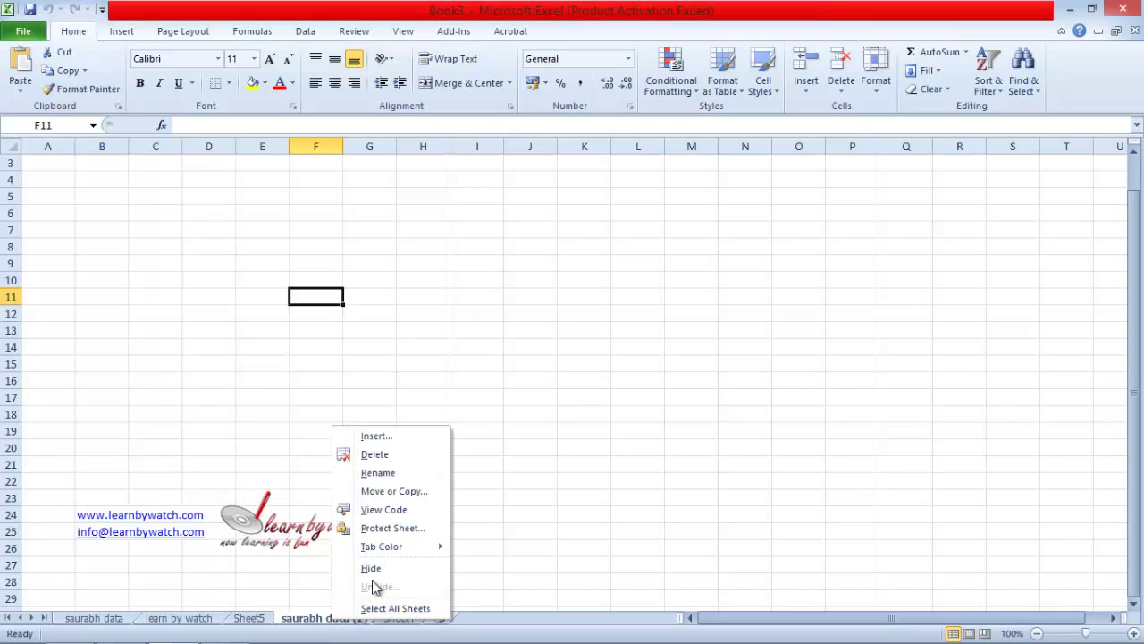
mouse_move(391, 555)
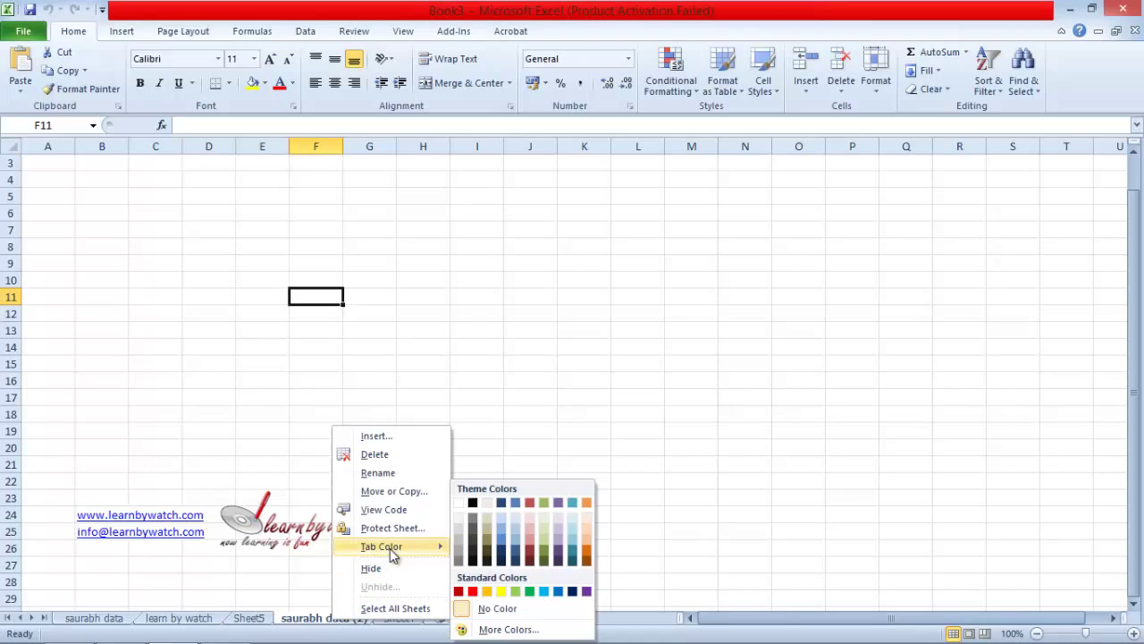
left_click(471, 592)
left_click(254, 618)
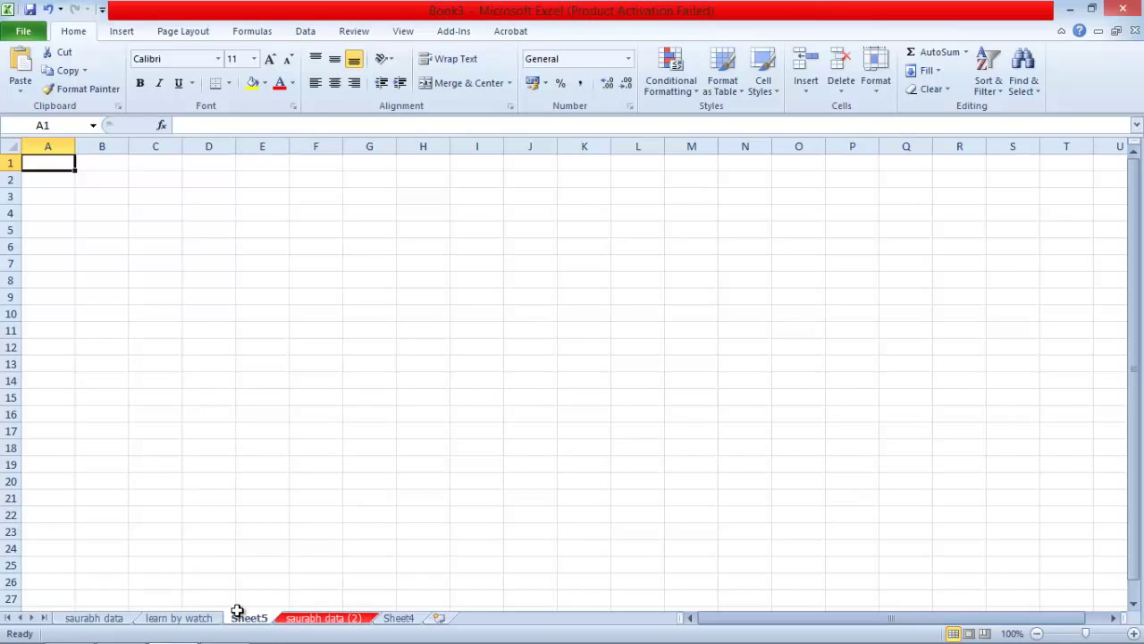
- Set the tab color of the "learn by watch" worksheet to standard green and return to the first worksheet
left_click(189, 619)
right_click(191, 621)
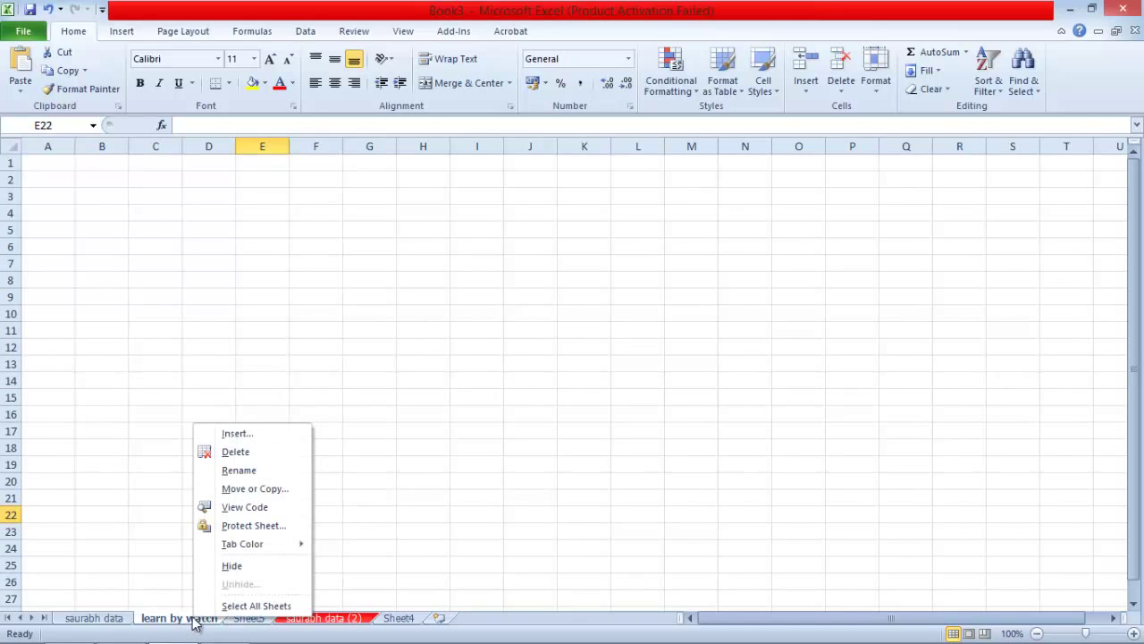
mouse_move(234, 547)
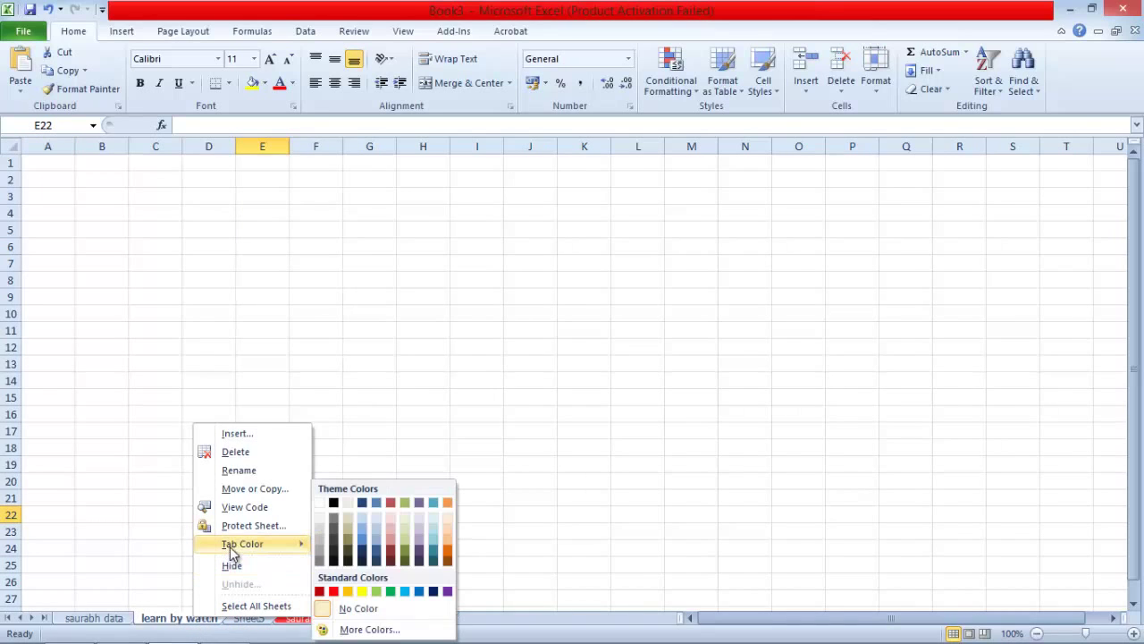
left_click(391, 591)
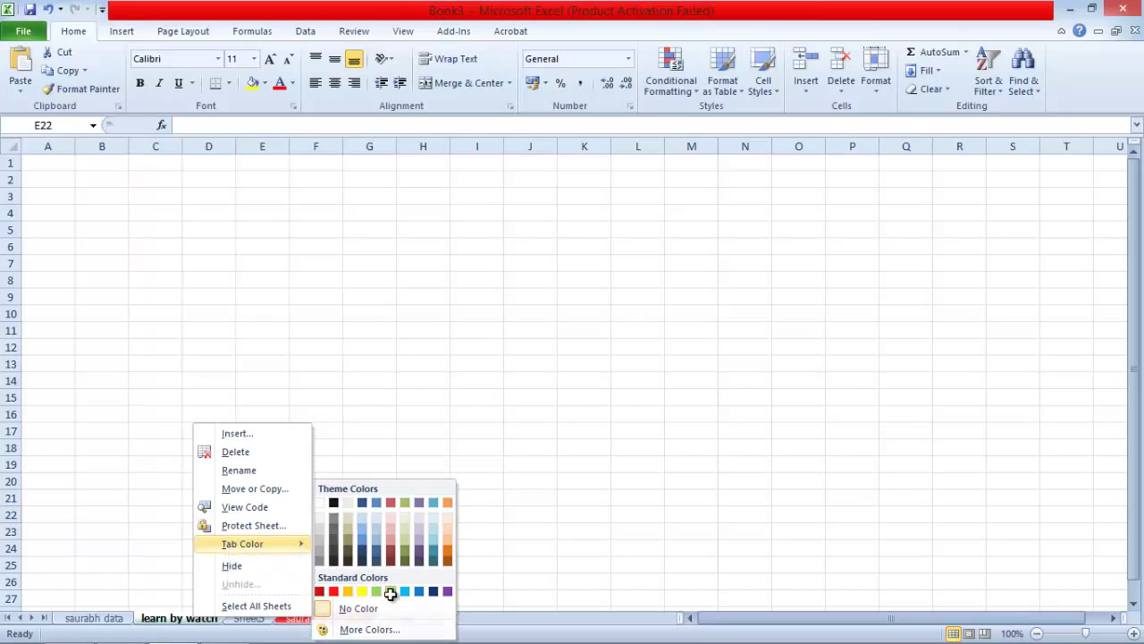
left_click(97, 618)
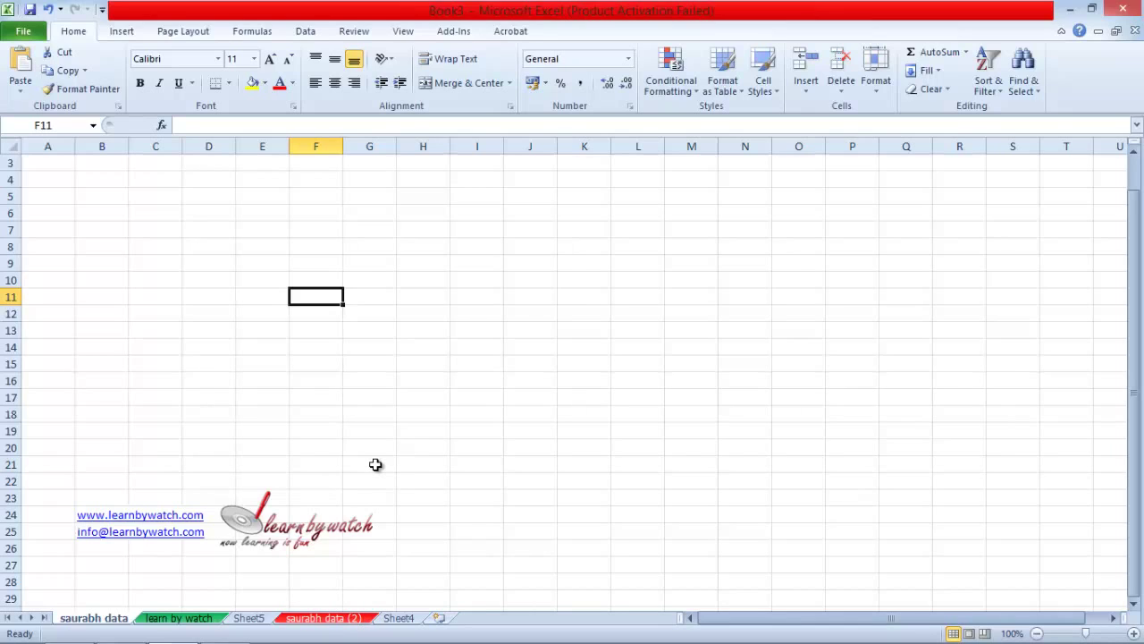
left_click(446, 367)
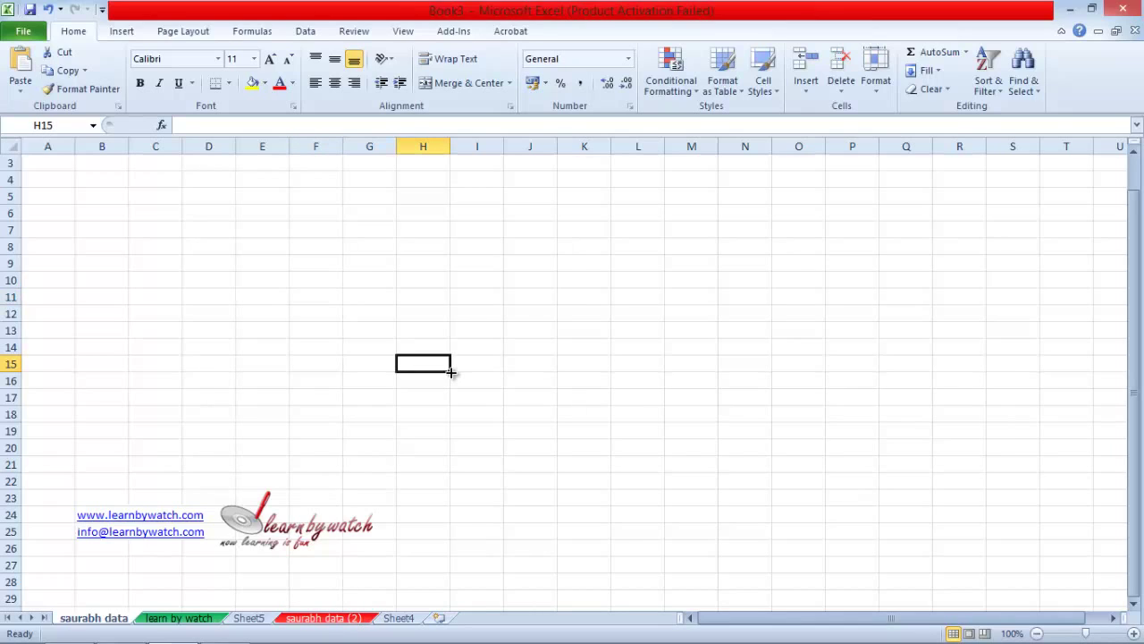